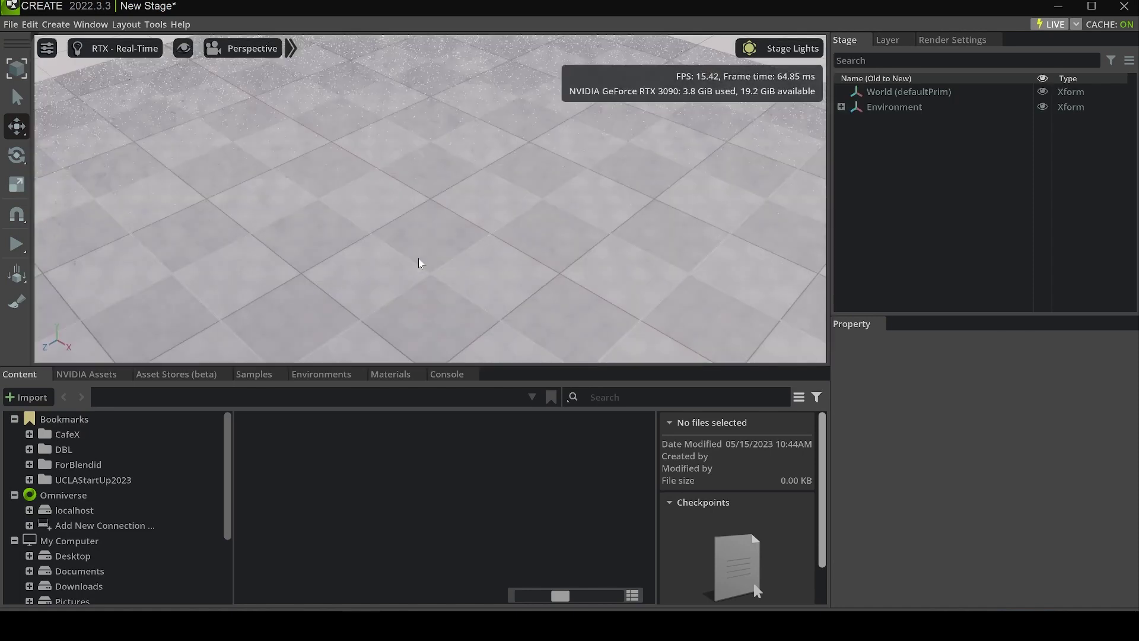
Tilt the perspective camera up so the view looks across the tiled floor toward the horizon.
{"action": "left_click_drag", "start_coordinate": [418, 263], "coordinate": [486, 270], "text": "alt"}
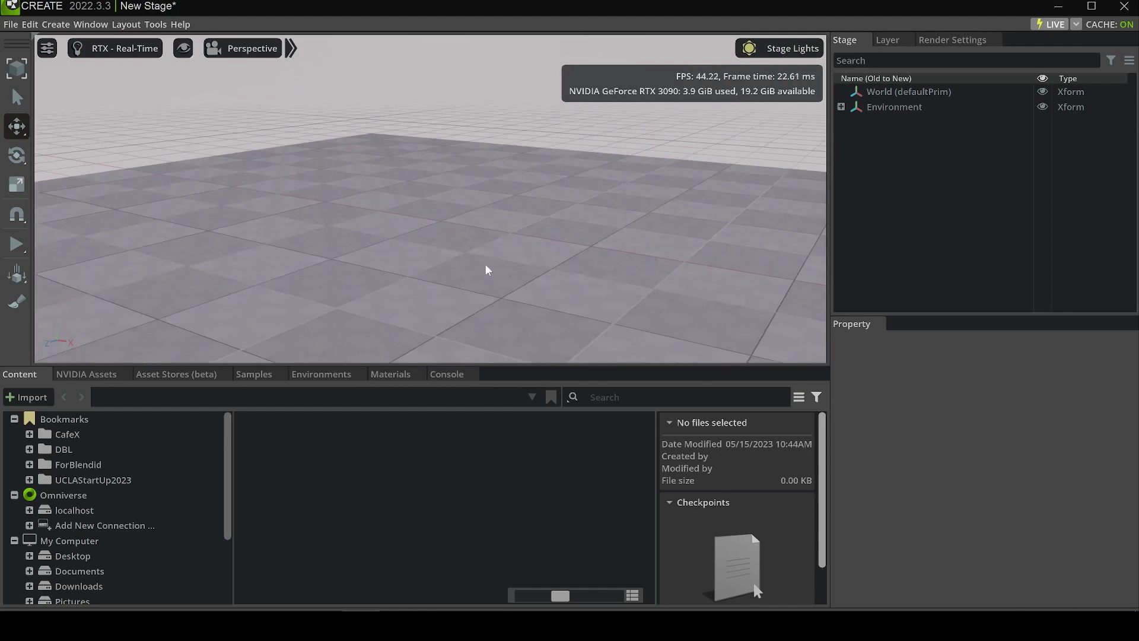
Load fx_campfire_flow from the Samples tab, choosing Don't Save for the untitled stage.
{"action": "left_click", "coordinate": [255, 375]}
{"action": "scroll", "coordinate": [568, 517], "scroll_direction": "down", "scroll_amount": 2}
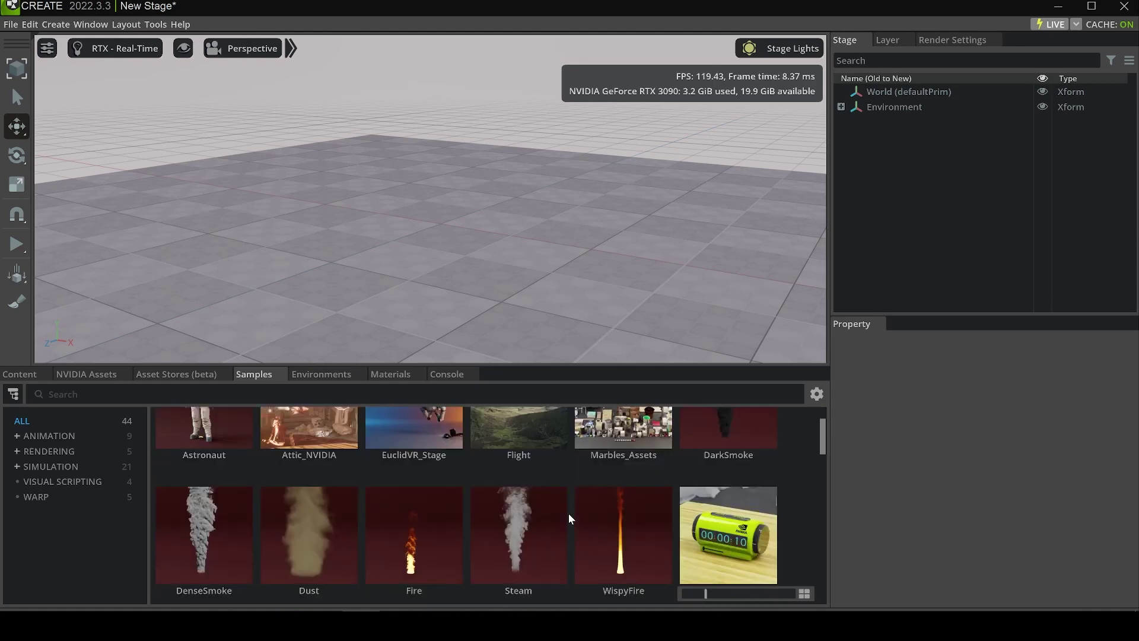
{"action": "scroll", "coordinate": [568, 515], "scroll_direction": "down", "scroll_amount": 8}
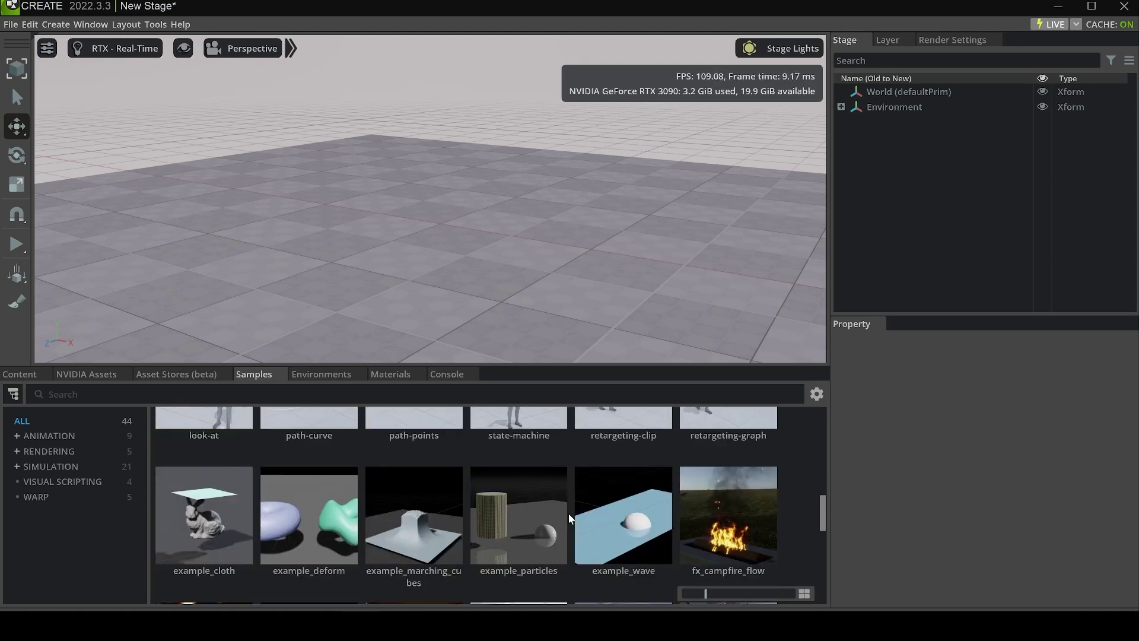
{"action": "double_click", "coordinate": [749, 518]}
{"action": "left_click", "coordinate": [571, 336]}
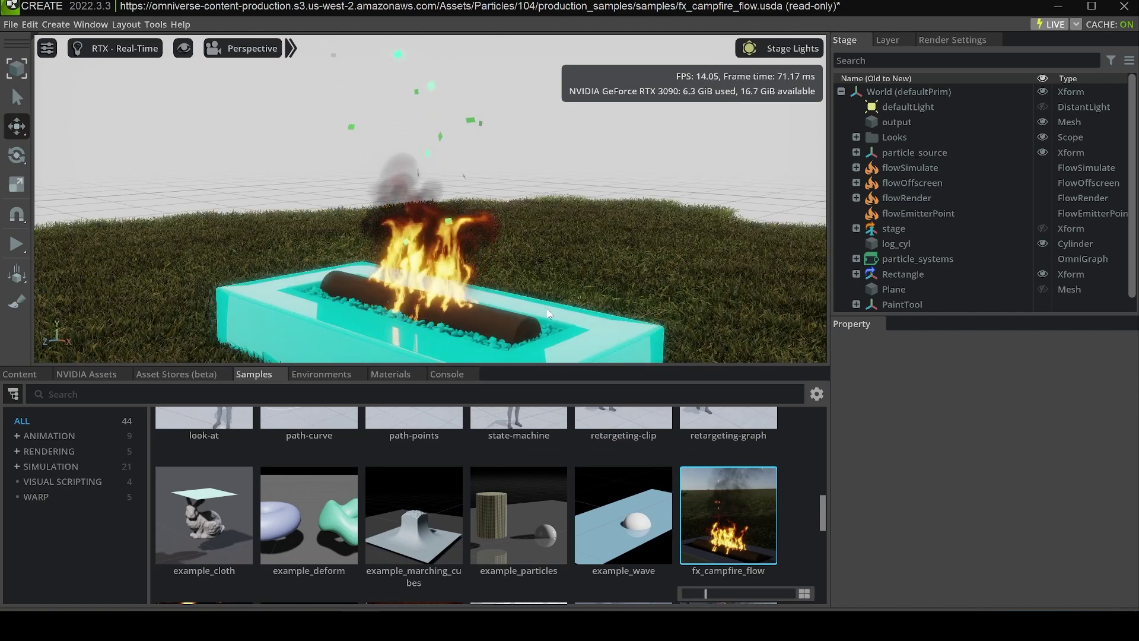
{"action": "scroll", "coordinate": [540, 314], "scroll_direction": "up", "scroll_amount": 3}
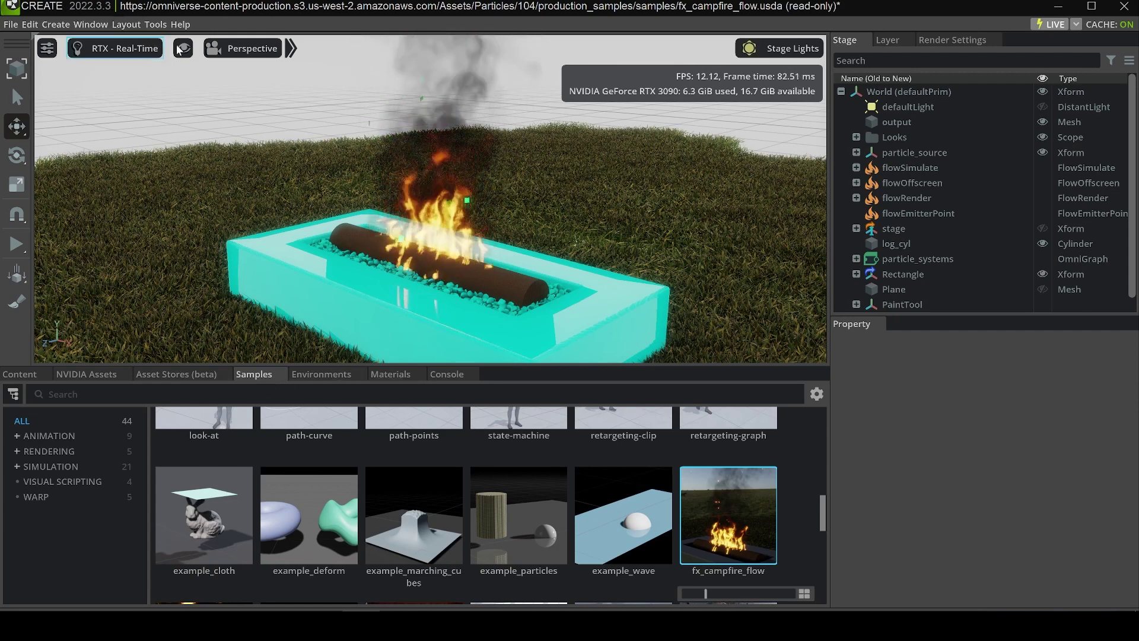
Toggle Samples off and back on under Window > Browsers so it reopens last in the row.
{"action": "left_click", "coordinate": [84, 26]}
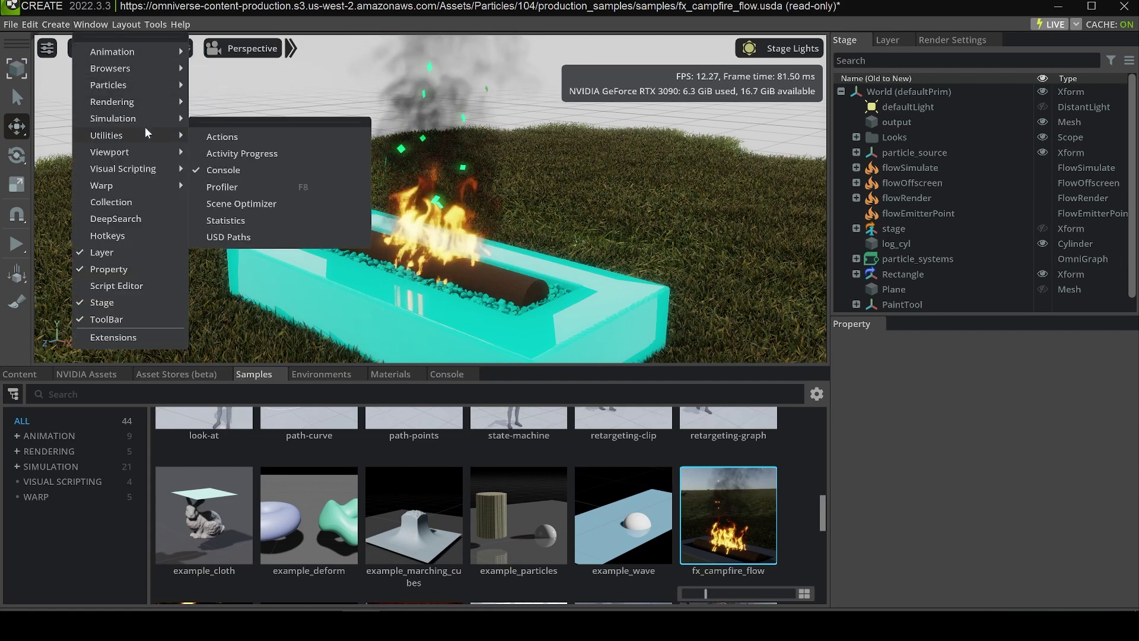
{"action": "mouse_move", "coordinate": [148, 69]}
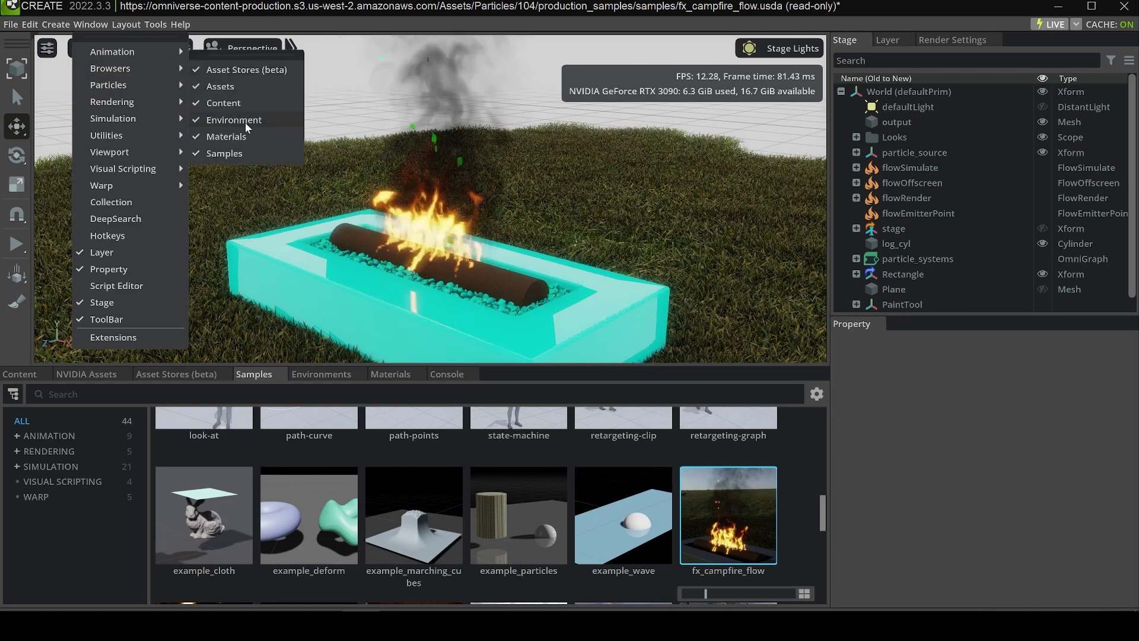
{"action": "left_click", "coordinate": [229, 153]}
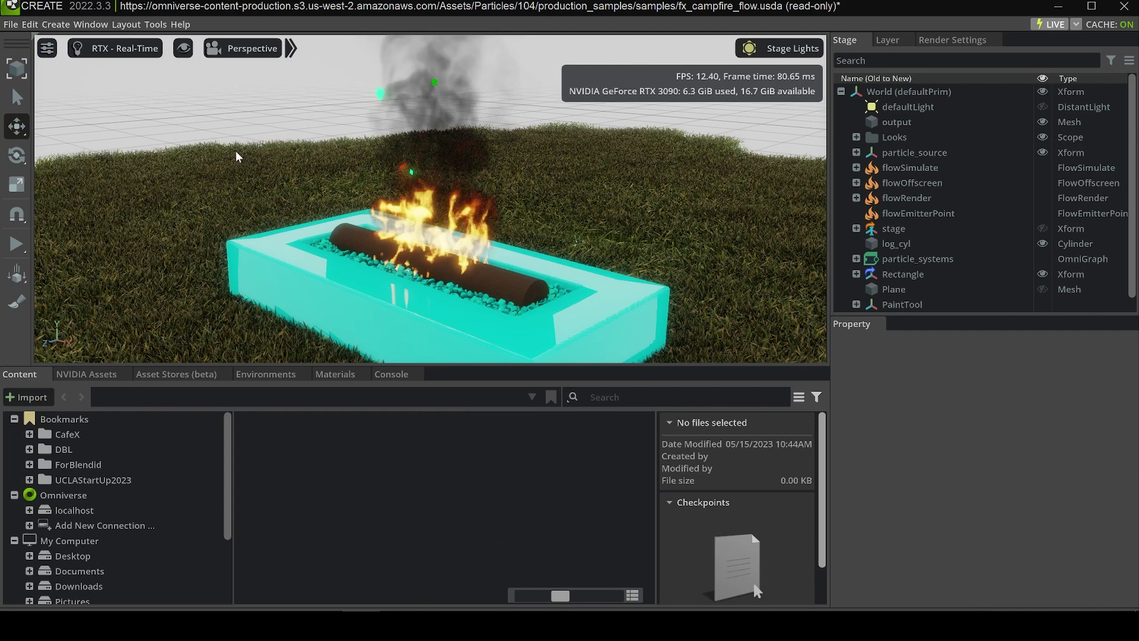
{"action": "left_click", "coordinate": [91, 24]}
{"action": "mouse_move", "coordinate": [132, 72]}
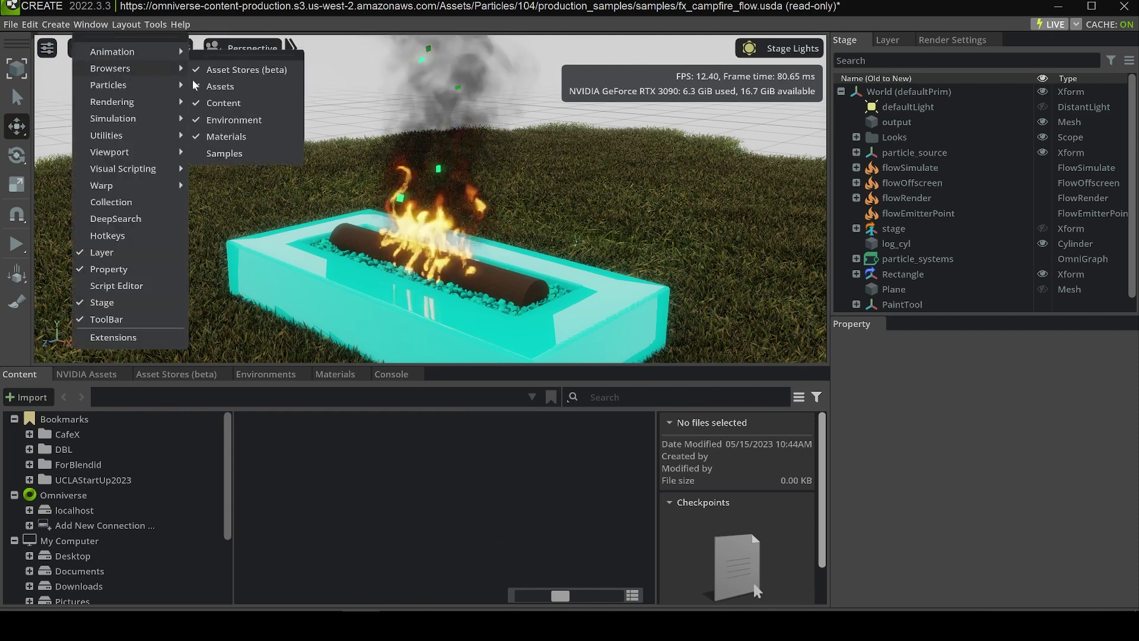
{"action": "left_click", "coordinate": [240, 158]}
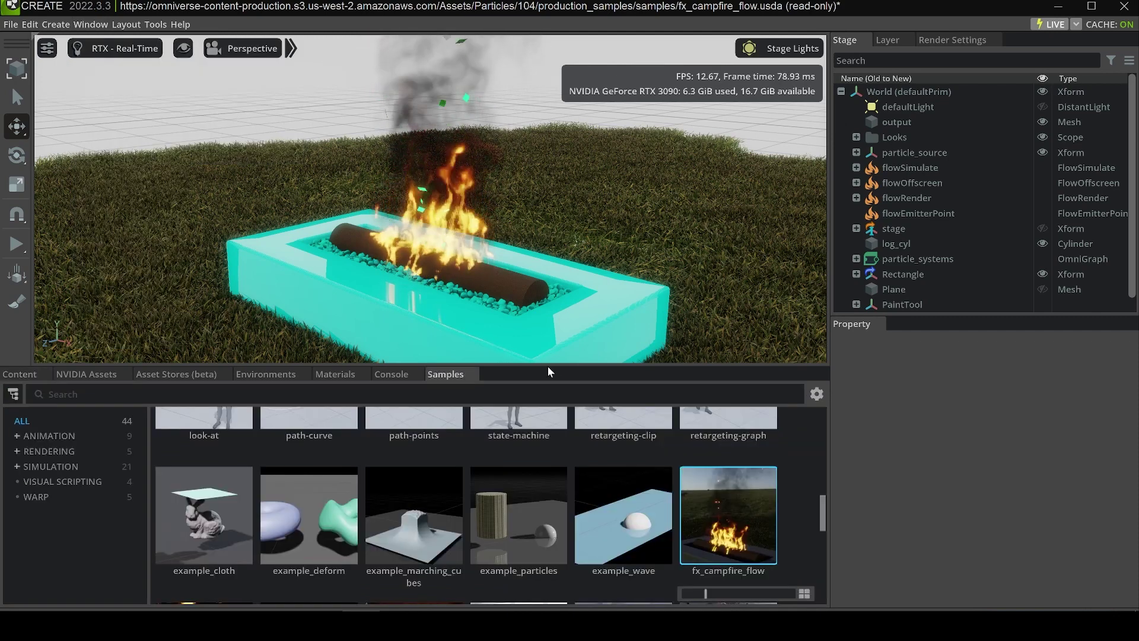
{"action": "scroll", "coordinate": [612, 482], "scroll_direction": "up", "scroll_amount": 5}
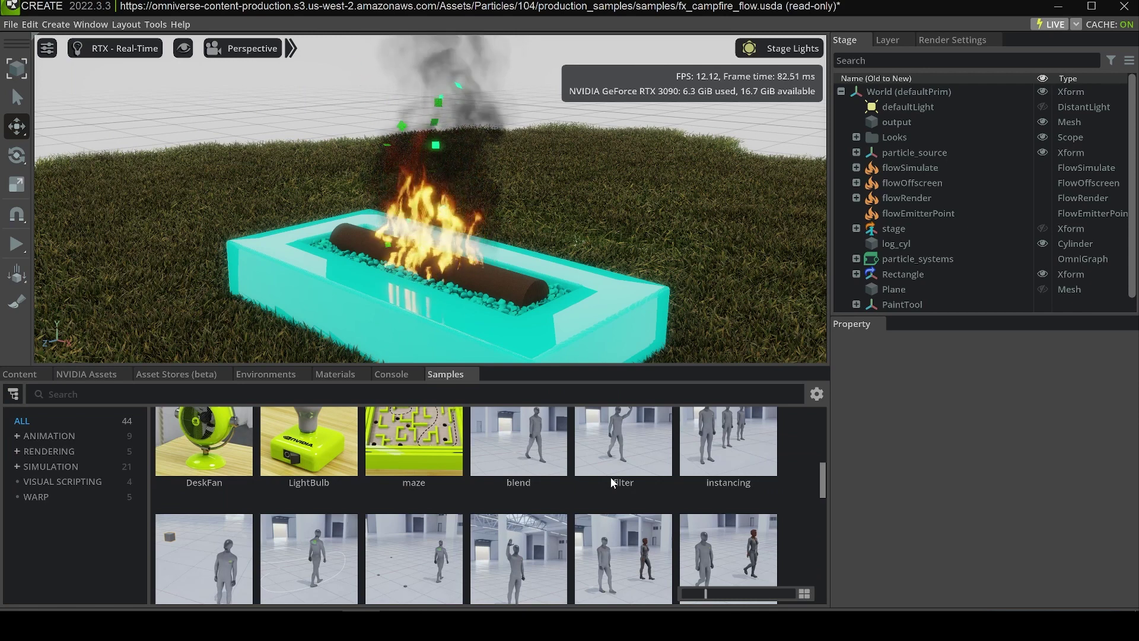
Show the Asset Stores (beta) browser and create a new stage, not saving the campfire scene.
{"action": "left_click", "coordinate": [185, 378]}
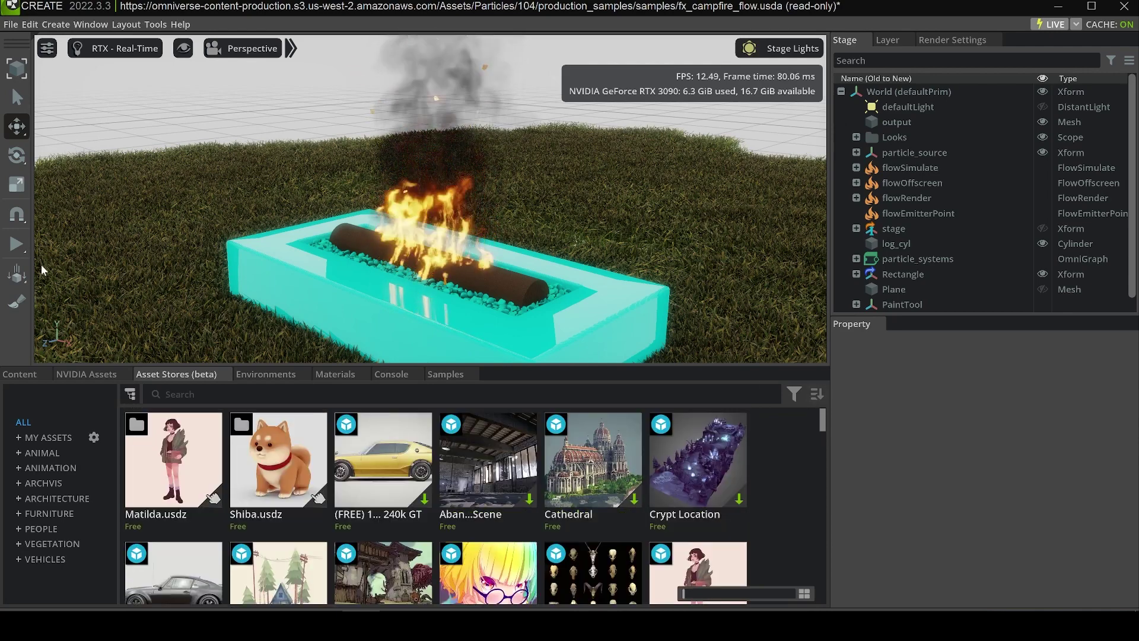
{"action": "left_click", "coordinate": [12, 25]}
{"action": "left_click", "coordinate": [26, 43]}
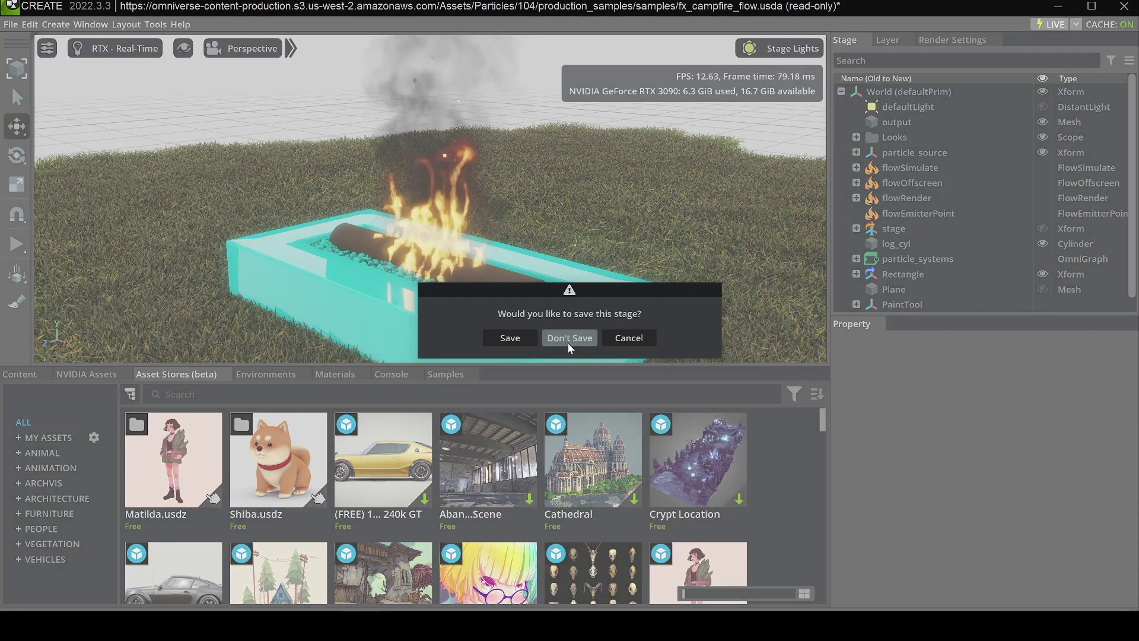
{"action": "left_click", "coordinate": [569, 338]}
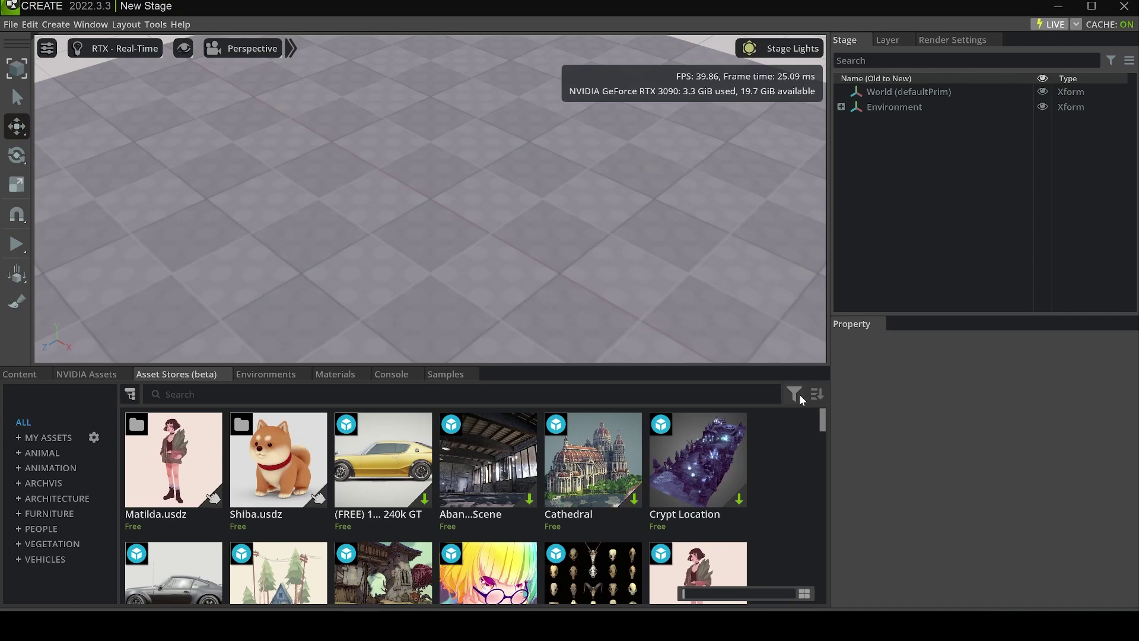
{"action": "left_click", "coordinate": [806, 395]}
{"action": "left_click", "coordinate": [817, 395]}
{"action": "left_click", "coordinate": [817, 396]}
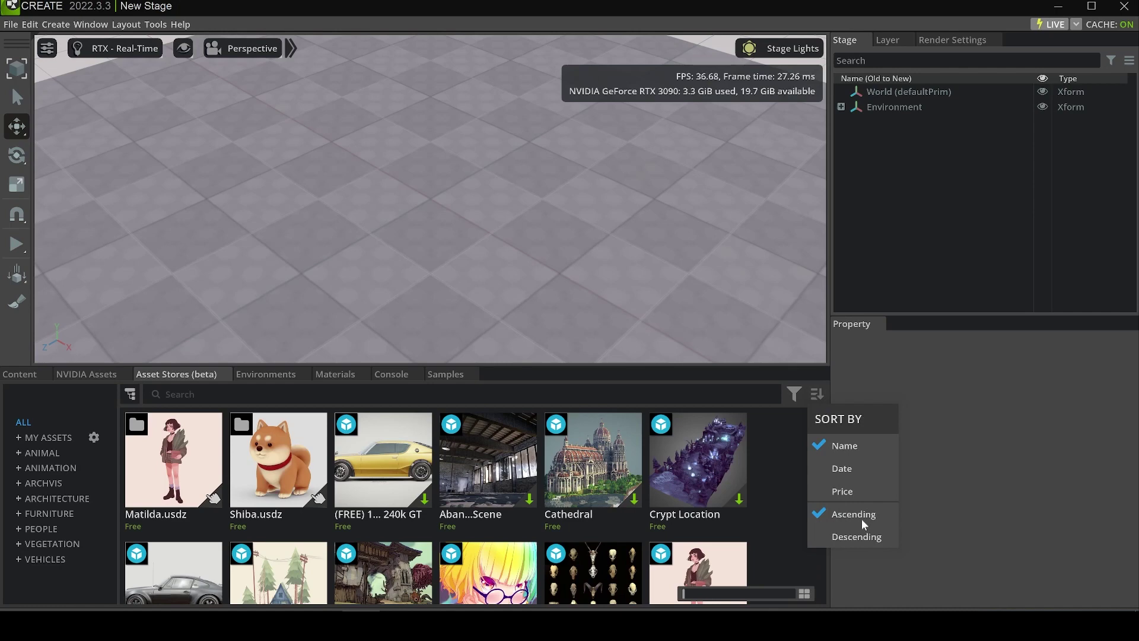
{"action": "left_click", "coordinate": [781, 484]}
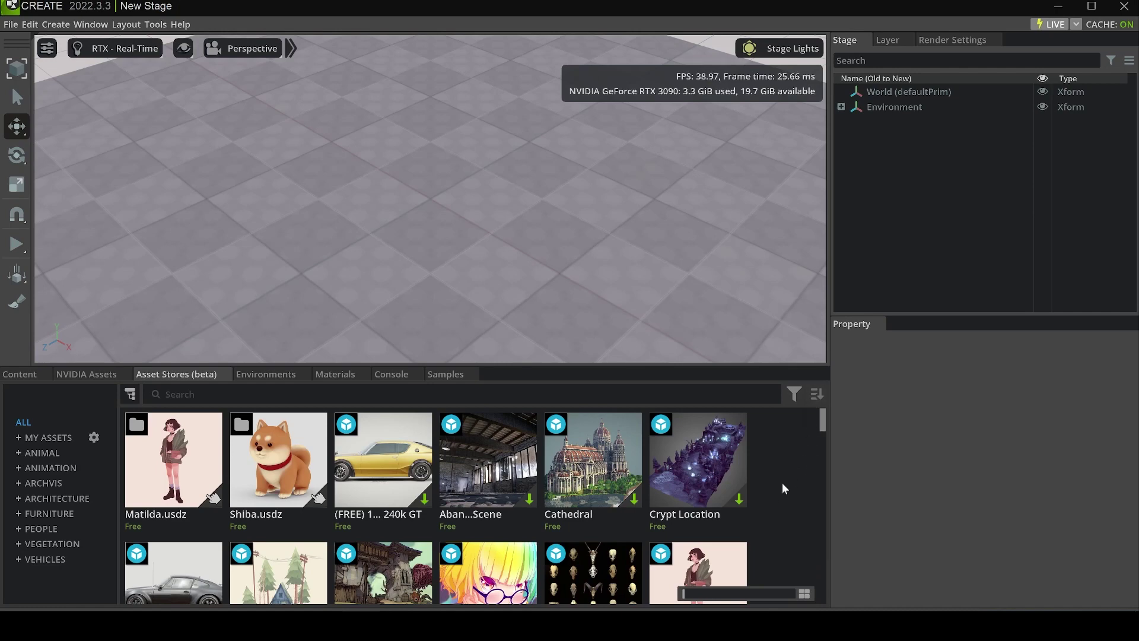
{"action": "scroll", "coordinate": [782, 488], "scroll_direction": "down", "scroll_amount": 3}
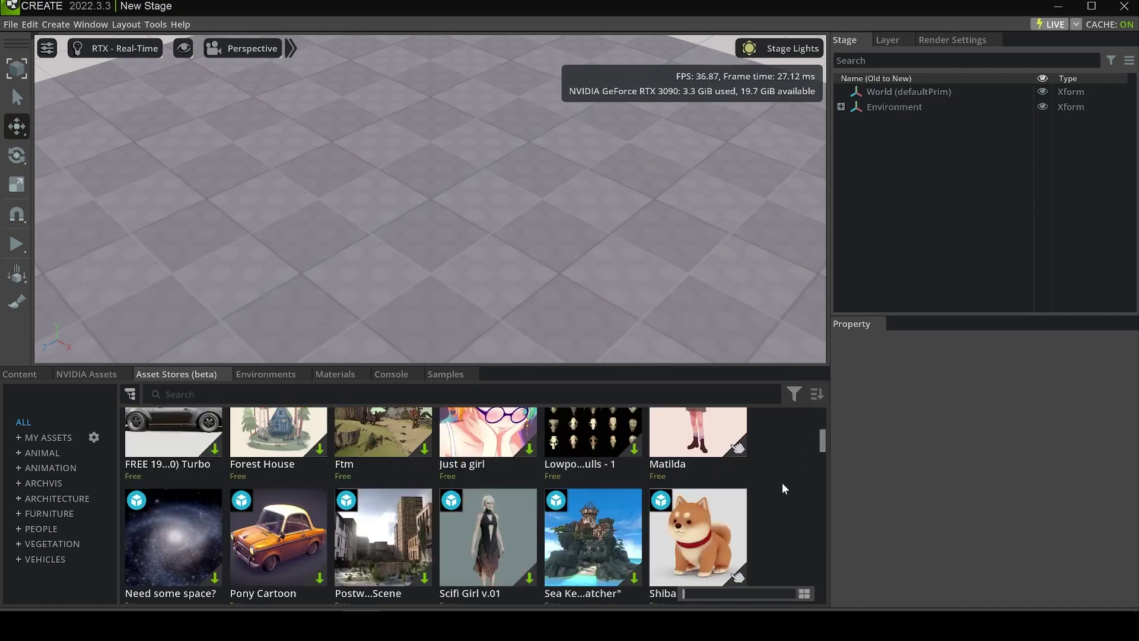
{"action": "scroll", "coordinate": [782, 489], "scroll_direction": "down", "scroll_amount": 1}
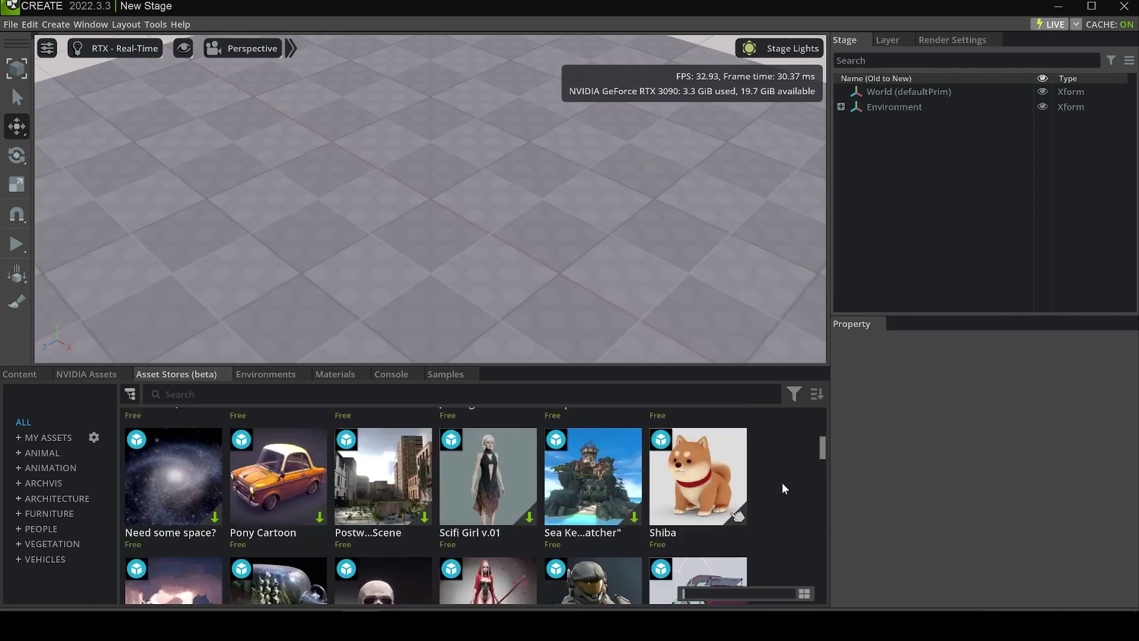
{"action": "scroll", "coordinate": [783, 487], "scroll_direction": "up", "scroll_amount": 4}
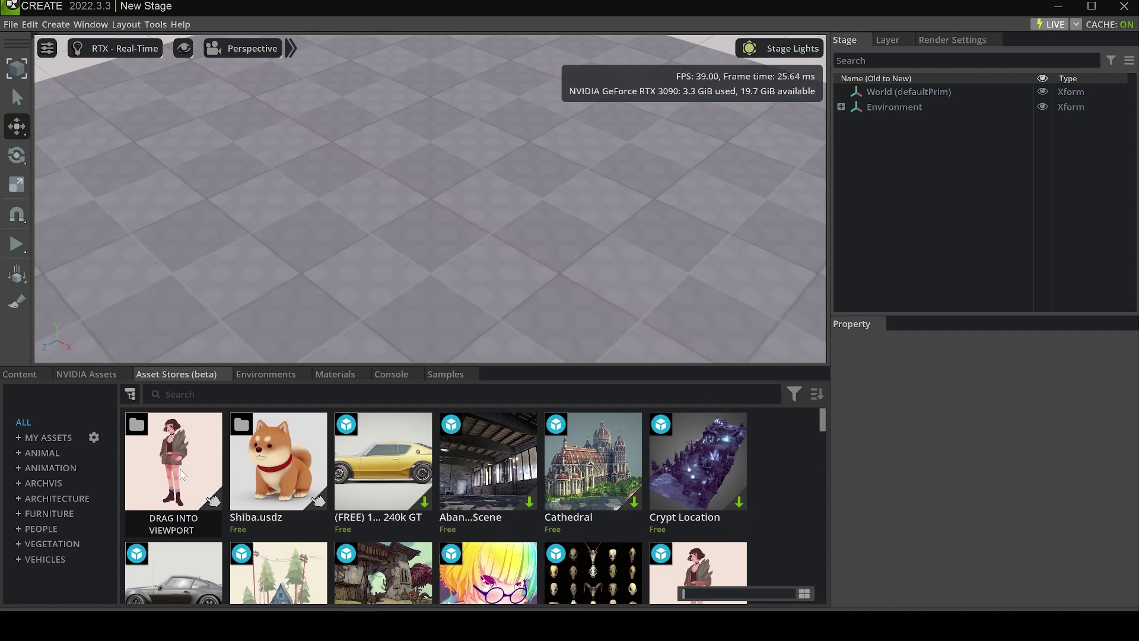
Drop Matilda.usdz onto World and frame the view closely around her.
{"action": "left_click_drag", "start_coordinate": [199, 468], "coordinate": [923, 92]}
{"action": "left_click_drag", "start_coordinate": [428, 316], "coordinate": [496, 294], "text": "alt"}
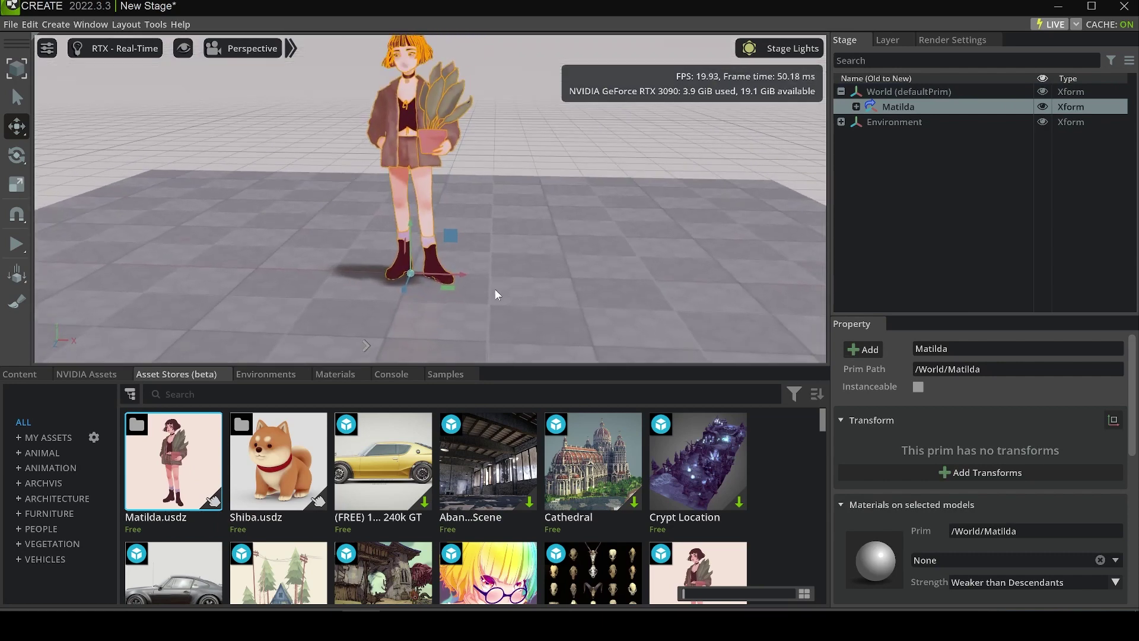
{"action": "scroll", "coordinate": [497, 295], "scroll_direction": "up", "scroll_amount": 3}
{"action": "left_click_drag", "start_coordinate": [449, 260], "coordinate": [486, 293], "text": "alt"}
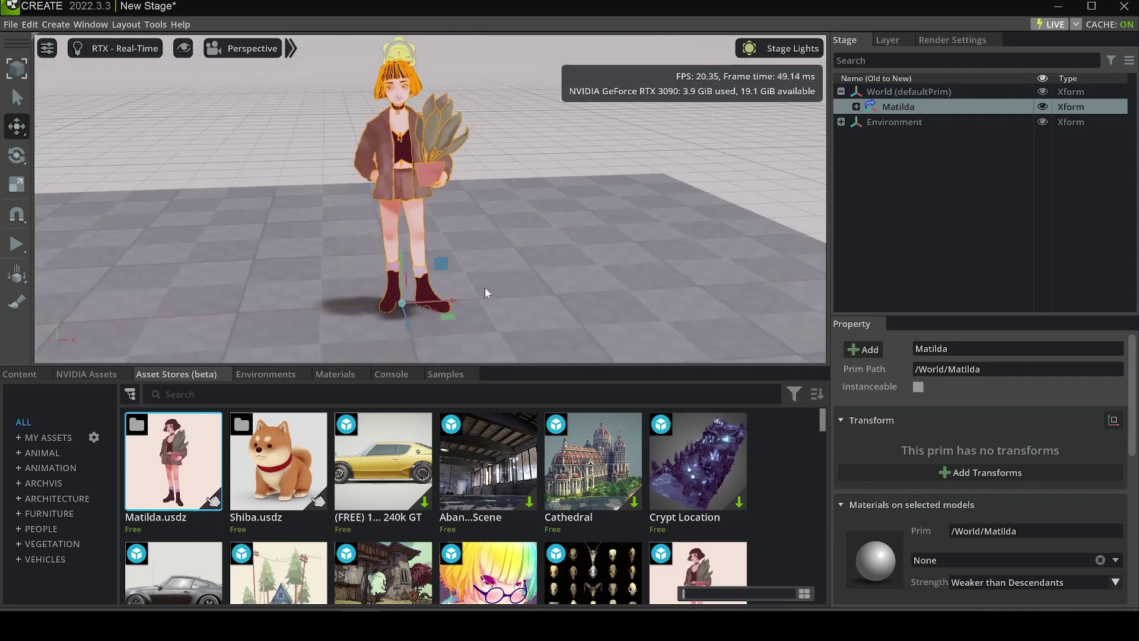
{"action": "left_click", "coordinate": [708, 169]}
{"action": "mouse_move", "coordinate": [545, 227]}
{"action": "left_mouse_down", "text": "alt"}
{"action": "mouse_move", "coordinate": [570, 236]}
{"action": "mouse_move", "coordinate": [553, 240]}
{"action": "left_mouse_up", "text": "alt"}
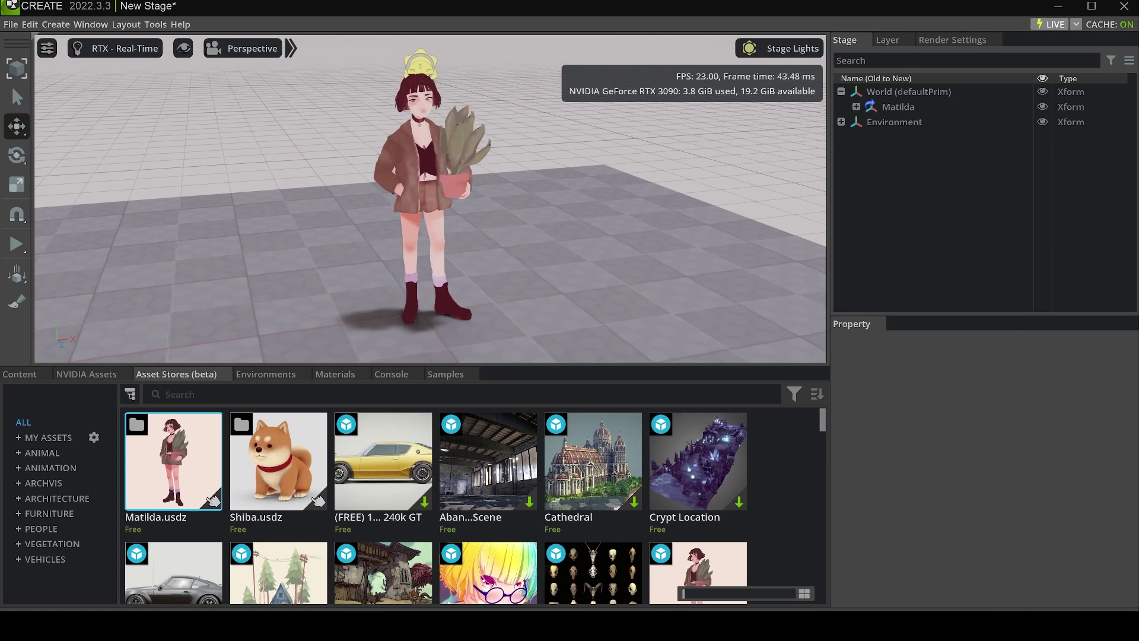
Add Shiba.usdz to World, scaled to 0.59874, and place it just right of Matilda's feet.
{"action": "left_click_drag", "start_coordinate": [289, 469], "coordinate": [915, 94]}
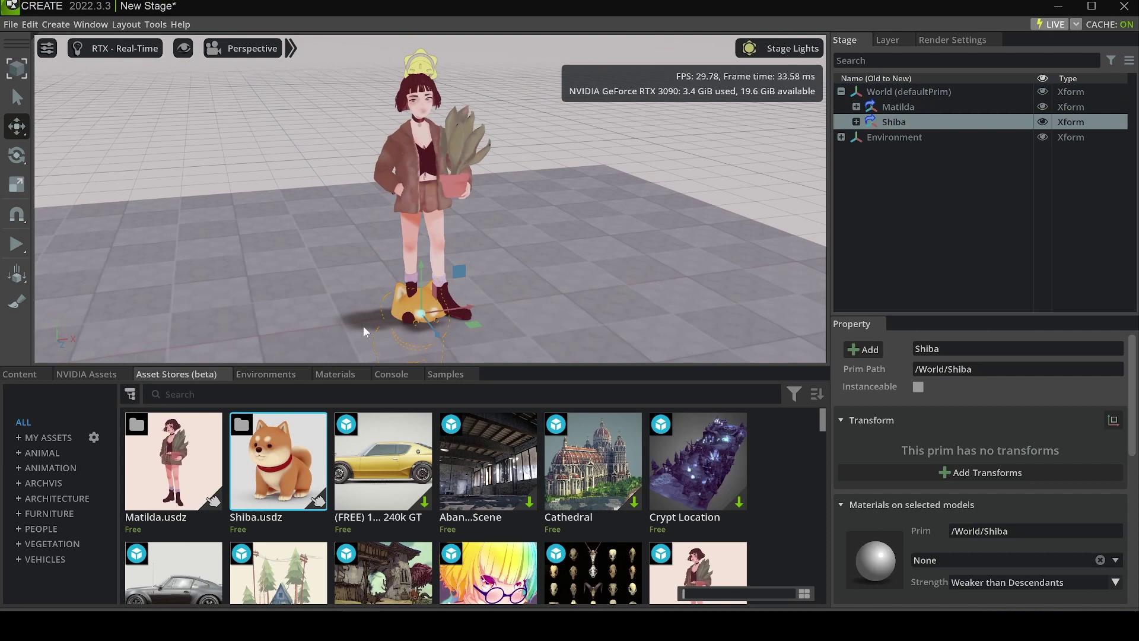
{"action": "left_click_drag", "start_coordinate": [464, 246], "coordinate": [586, 238]}
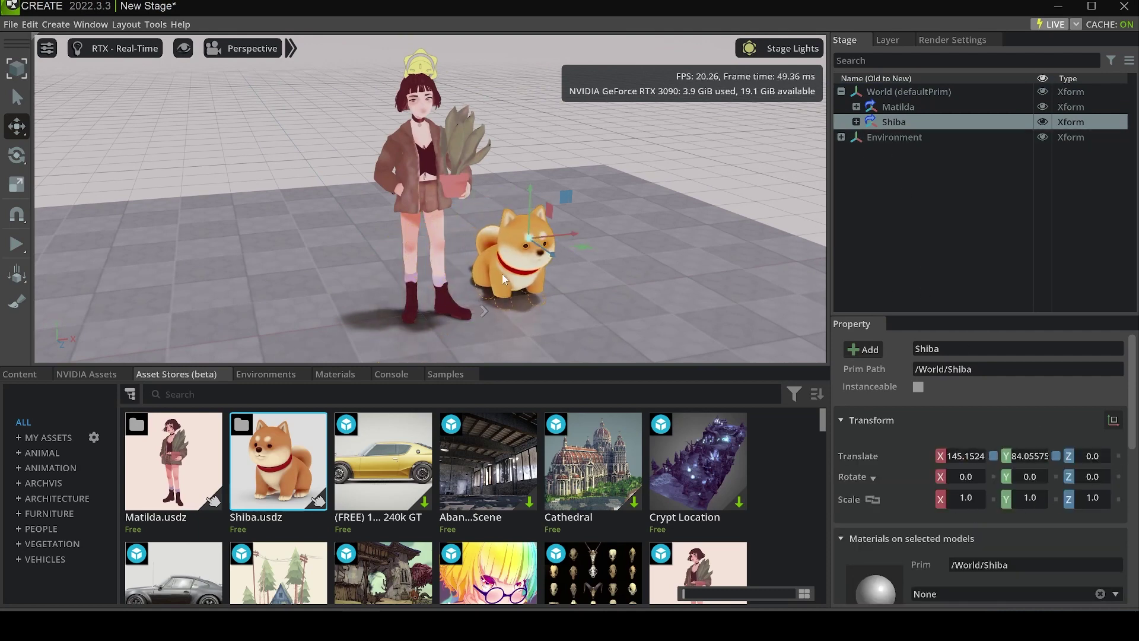
{"action": "key", "text": "e"}
{"action": "key", "text": "r"}
{"action": "left_click_drag", "start_coordinate": [541, 248], "coordinate": [528, 208]}
{"action": "key", "text": "ctrl+z"}
{"action": "key", "text": "w"}
{"action": "left_click_drag", "start_coordinate": [560, 248], "coordinate": [522, 285]}
{"action": "left_click", "coordinate": [531, 291]}
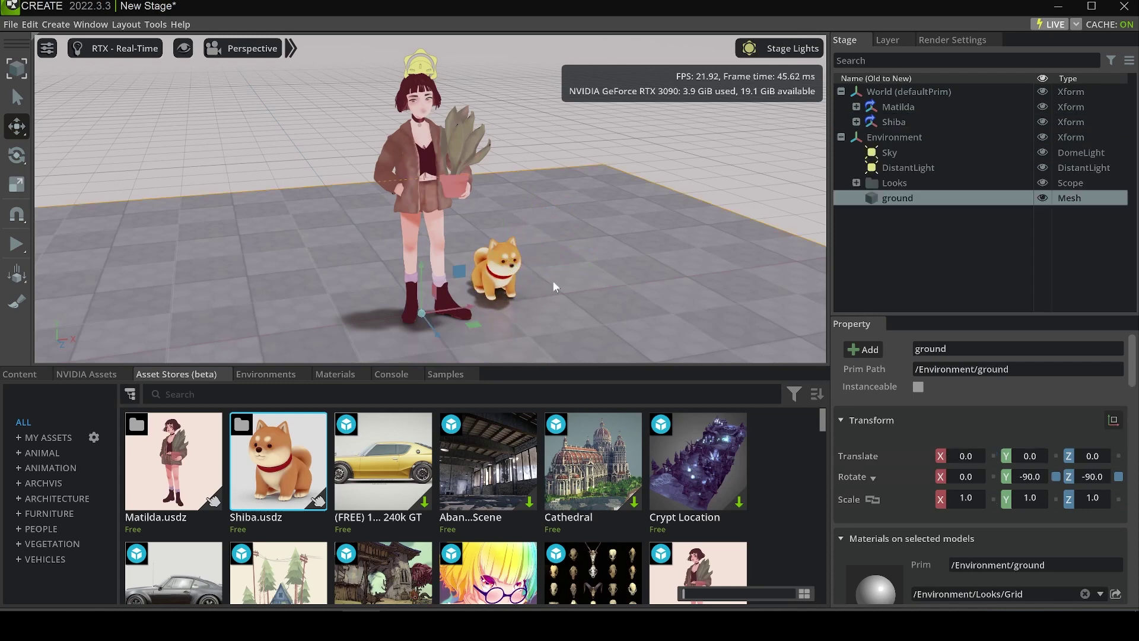
Hide the ground floor mesh, the floor grid and the axis indicator in the viewport.
{"action": "left_click", "coordinate": [732, 208]}
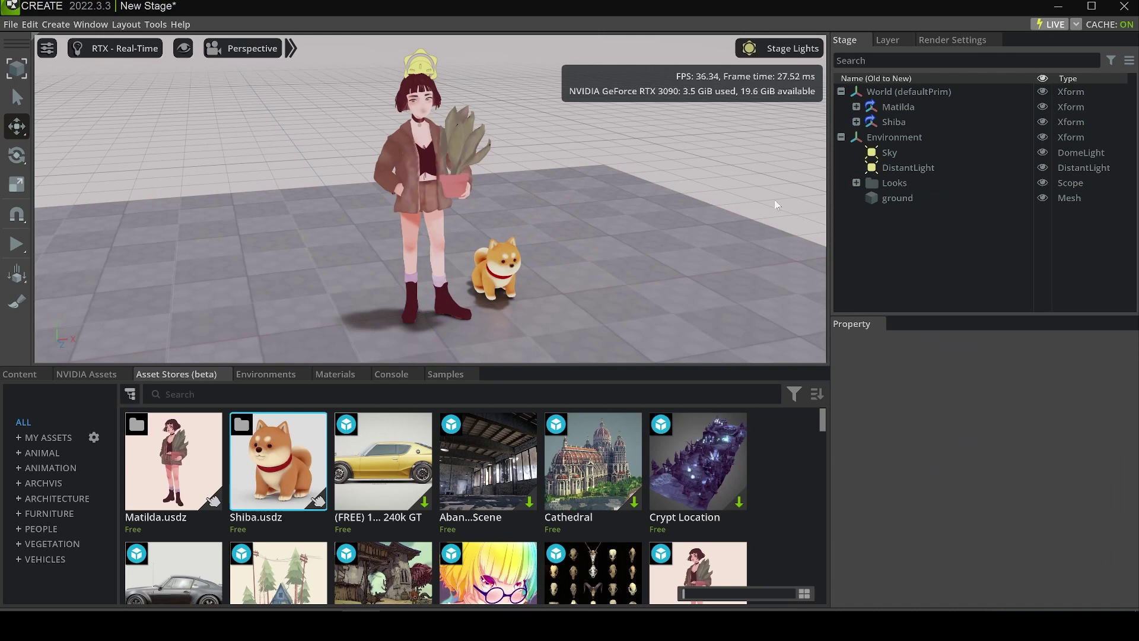
{"action": "left_click", "coordinate": [1043, 198]}
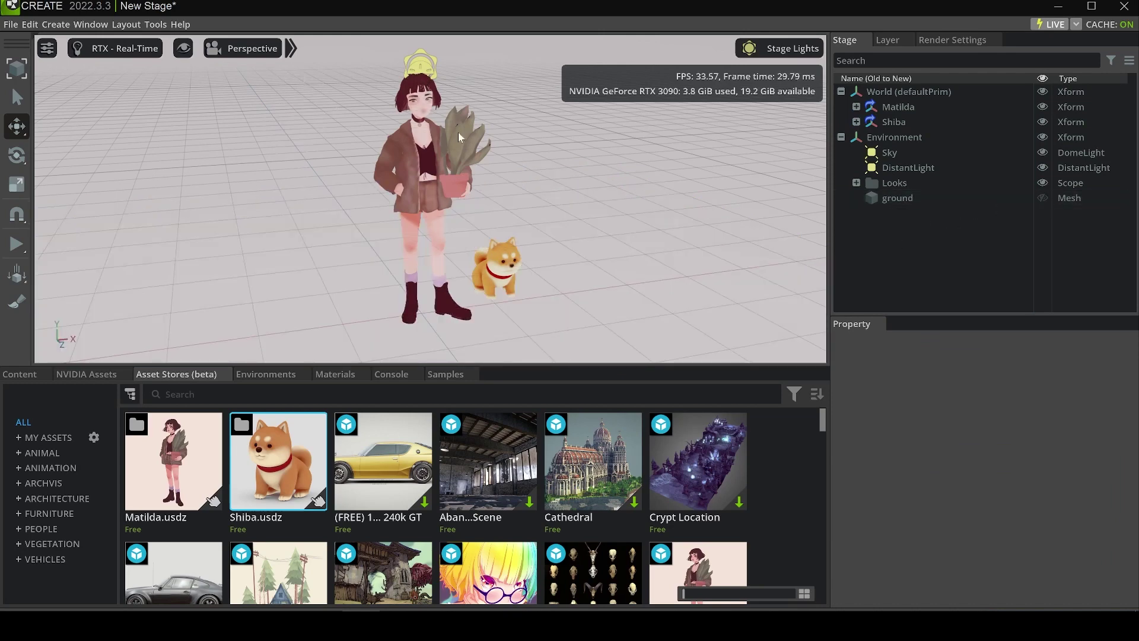
{"action": "left_click", "coordinate": [182, 48]}
{"action": "left_click", "coordinate": [200, 220]}
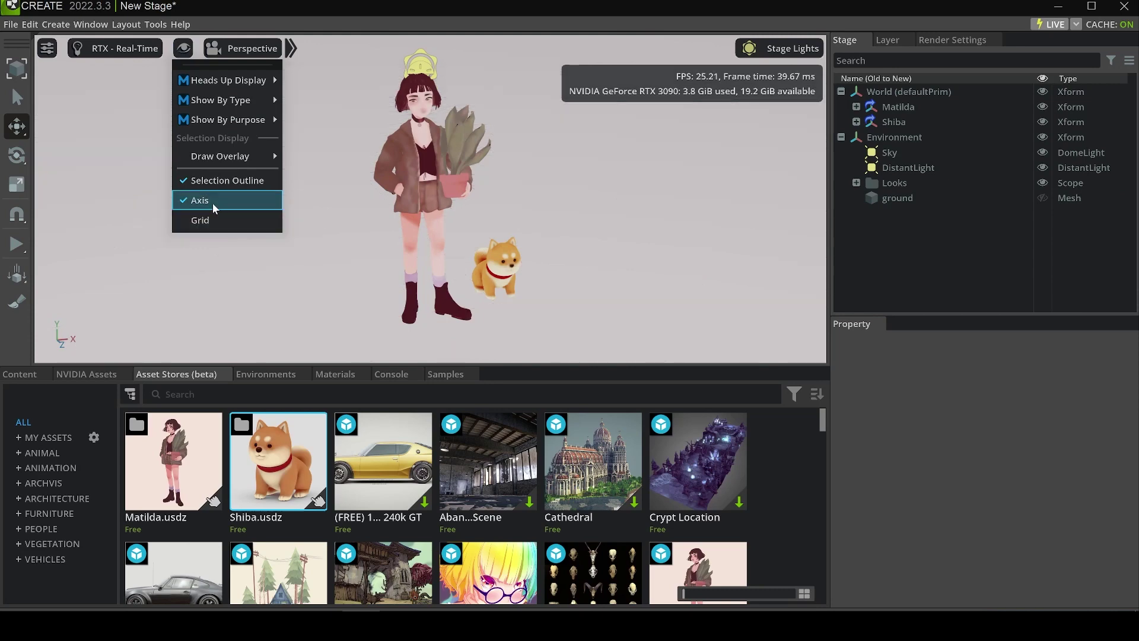
{"action": "left_click", "coordinate": [212, 203]}
{"action": "scroll", "coordinate": [536, 222], "scroll_direction": "up", "scroll_amount": 3}
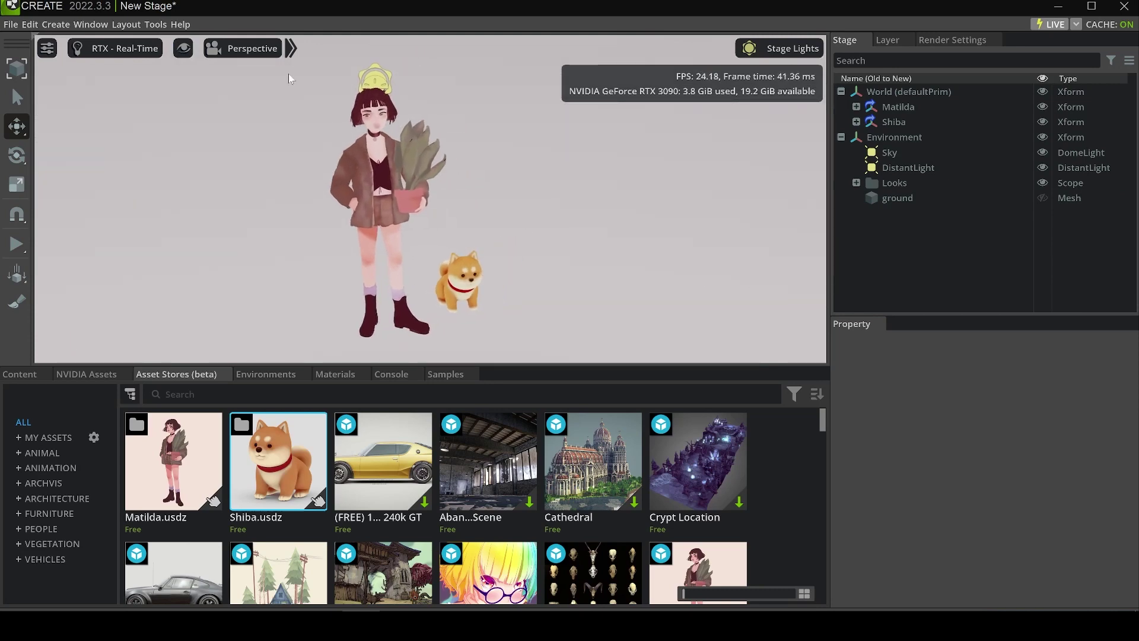
Hide the light icons via Show By Type and pan so the characters sit further right.
{"action": "left_click", "coordinate": [191, 55]}
{"action": "mouse_move", "coordinate": [232, 97]}
{"action": "left_click", "coordinate": [315, 117]}
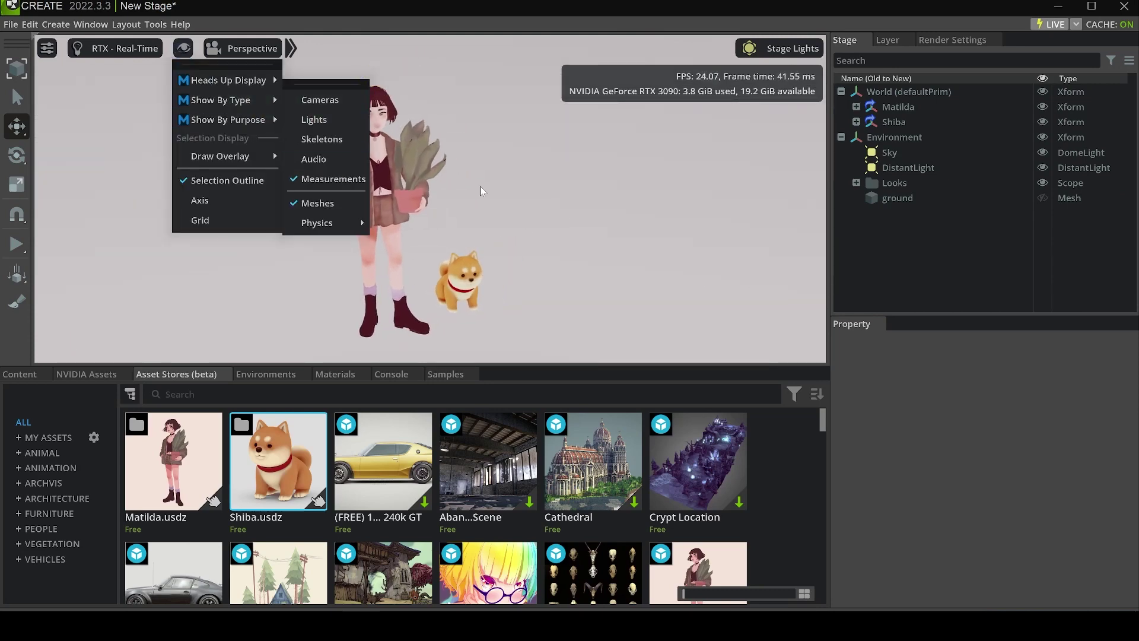
{"action": "right_click_drag", "start_coordinate": [538, 214], "coordinate": [534, 230]}
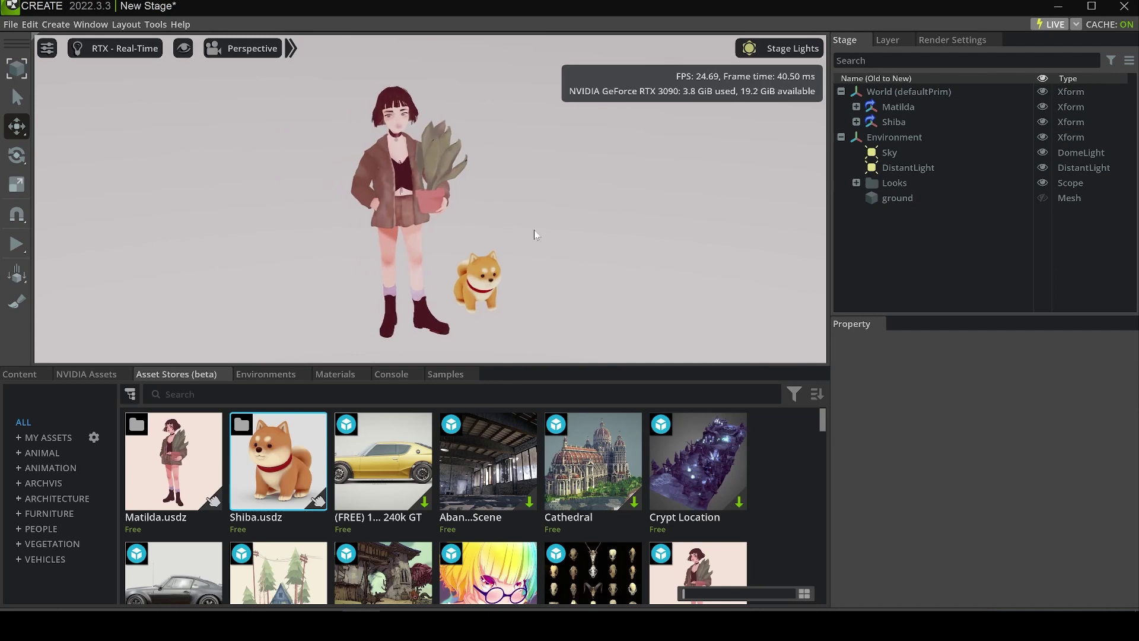
{"action": "left_click", "coordinate": [10, 25]}
{"action": "mouse_move", "coordinate": [61, 72]}
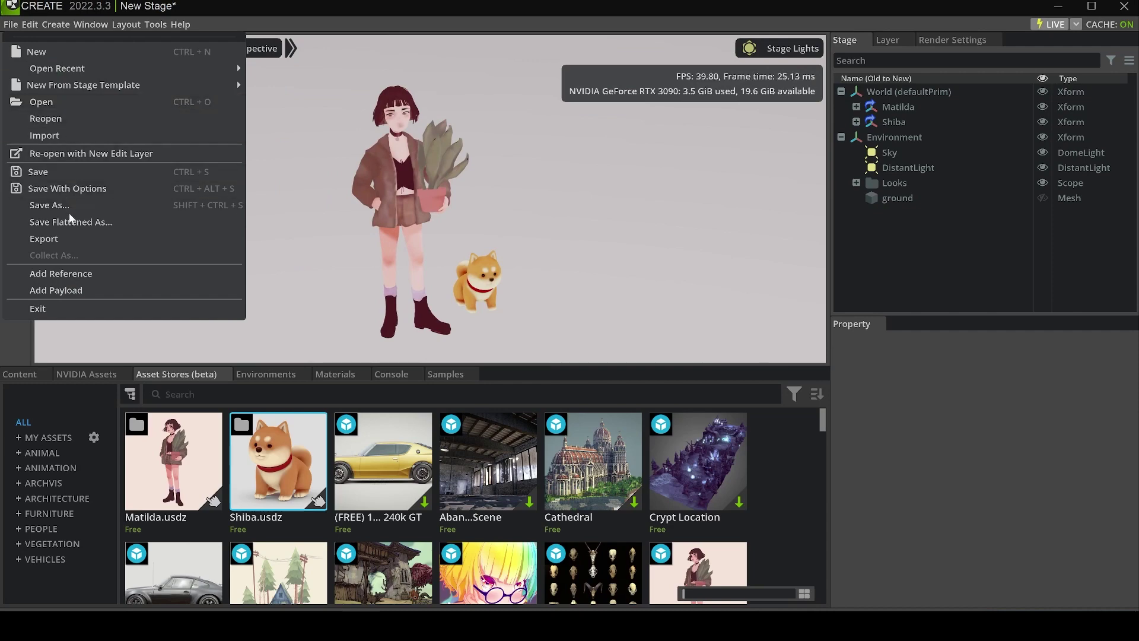
{"action": "left_click", "coordinate": [75, 207]}
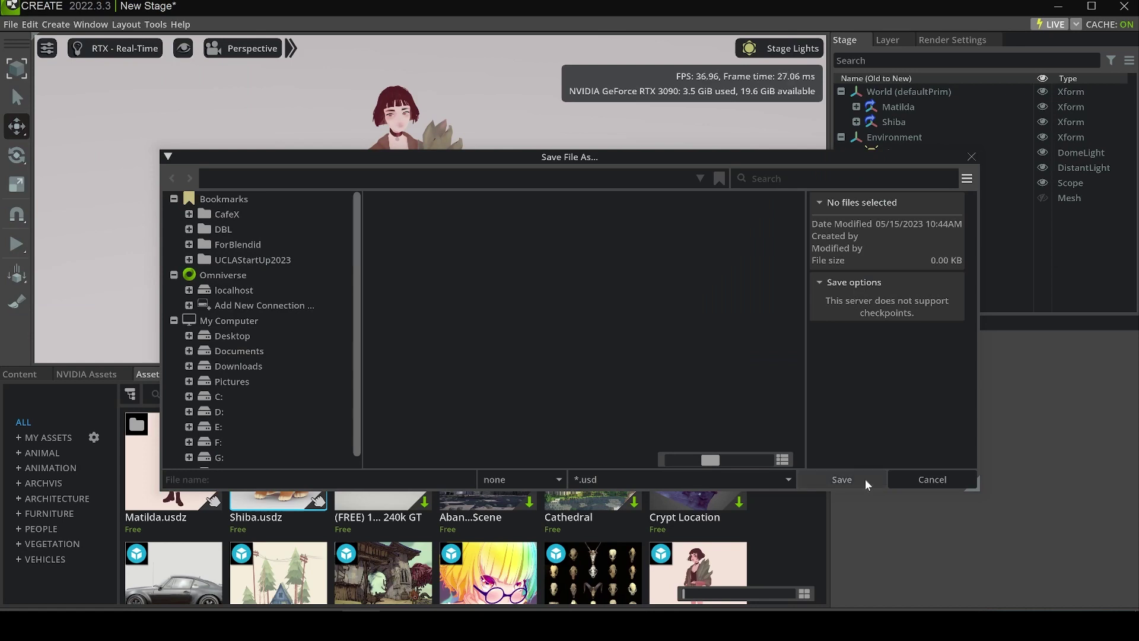
{"action": "left_click", "coordinate": [972, 157]}
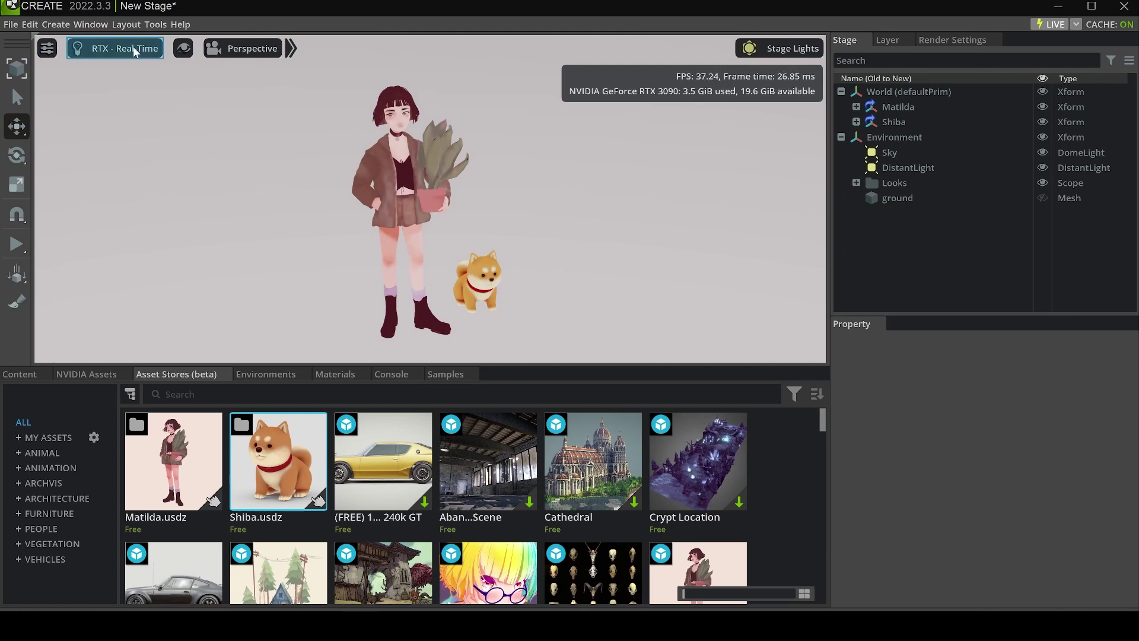
Open the Physics Demo Scenes panel from Window > Simulation.
{"action": "left_click", "coordinate": [91, 24]}
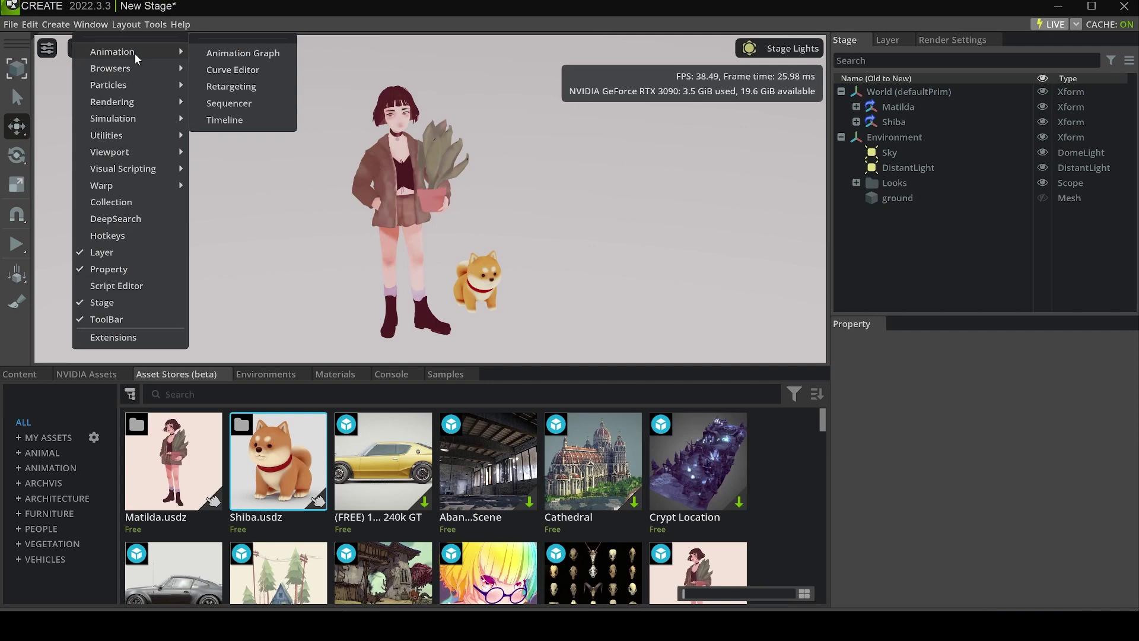
{"action": "mouse_move", "coordinate": [152, 119]}
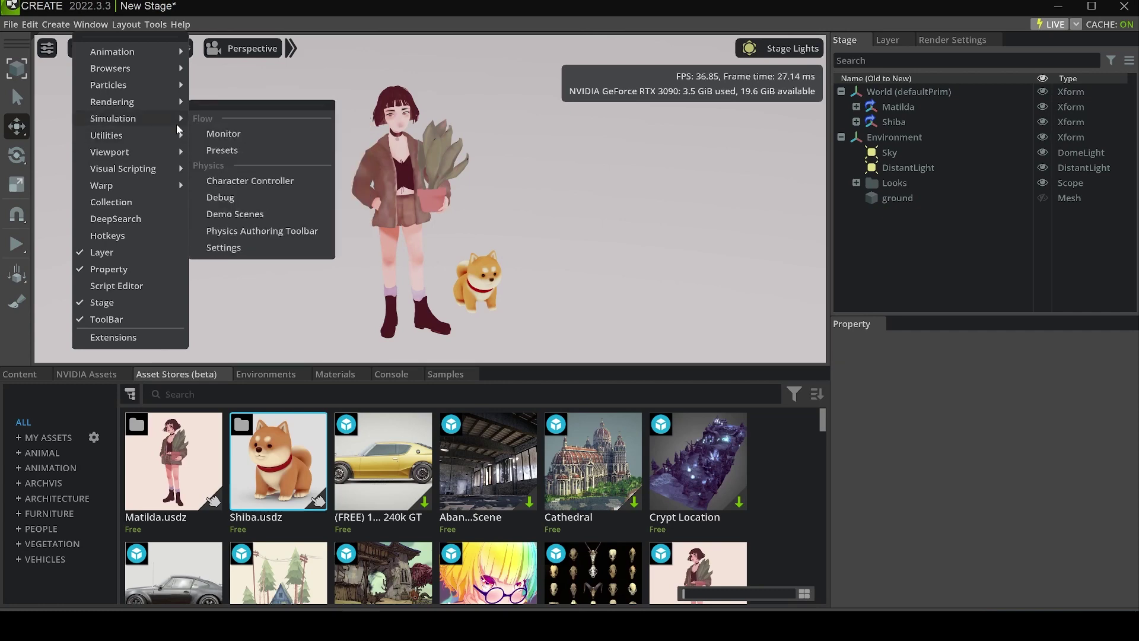
{"action": "left_click", "coordinate": [245, 221]}
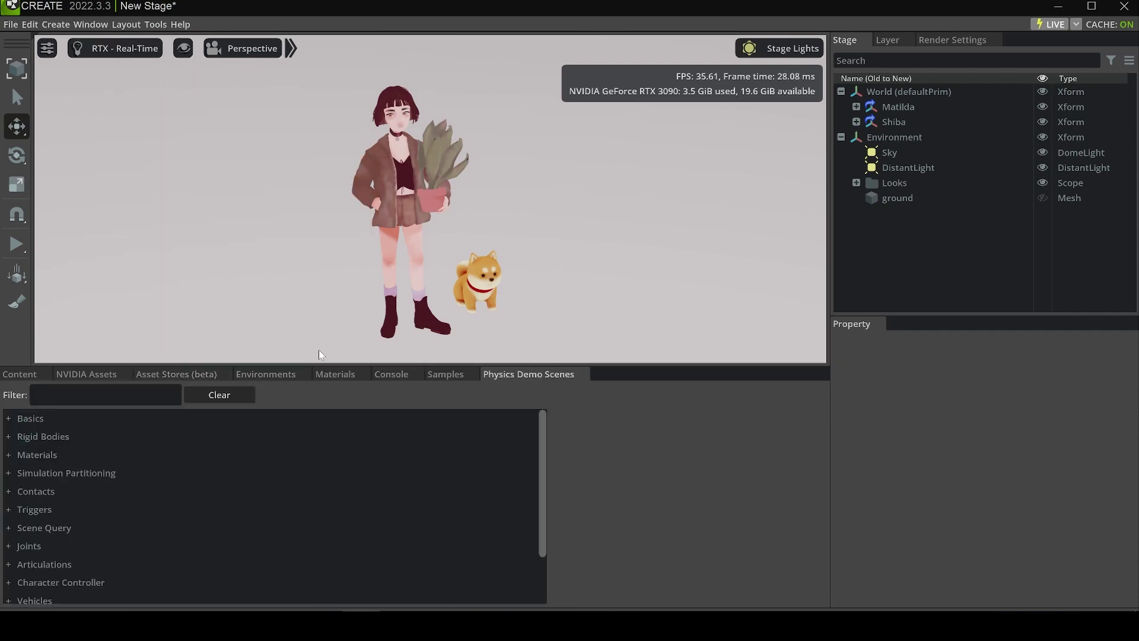
{"action": "scroll", "coordinate": [161, 477], "scroll_direction": "down", "scroll_amount": 1}
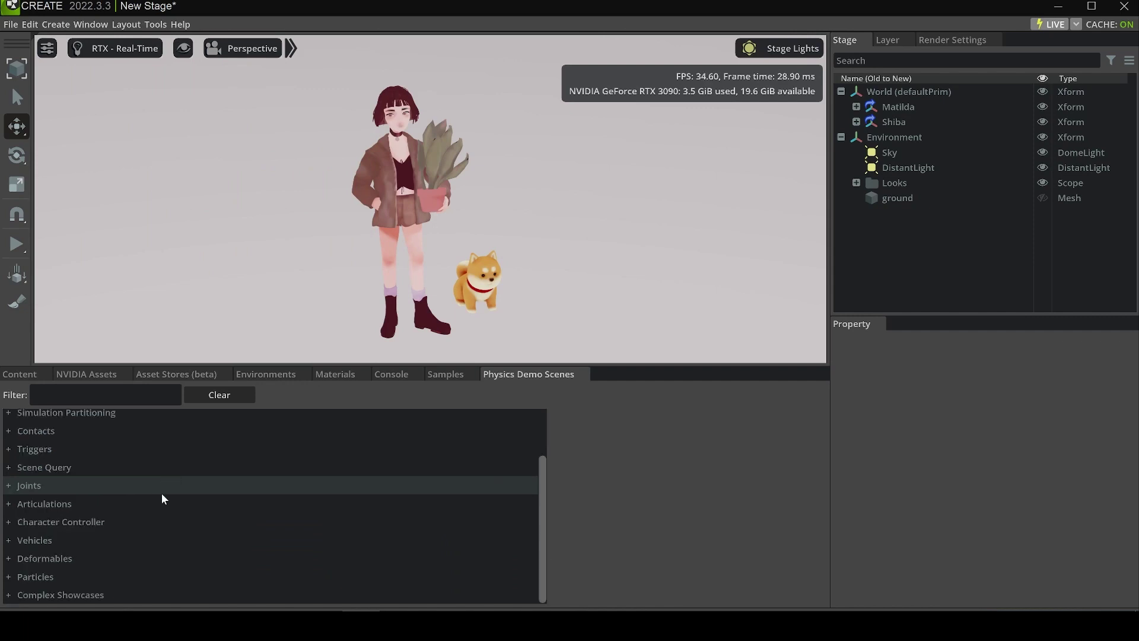
Expand Rigid Bodies and load the Force demo, choosing Don't Save for the current stage.
{"action": "left_click", "coordinate": [7, 507]}
{"action": "scroll", "coordinate": [120, 511], "scroll_direction": "down", "scroll_amount": 1}
{"action": "scroll", "coordinate": [120, 510], "scroll_direction": "up", "scroll_amount": 1}
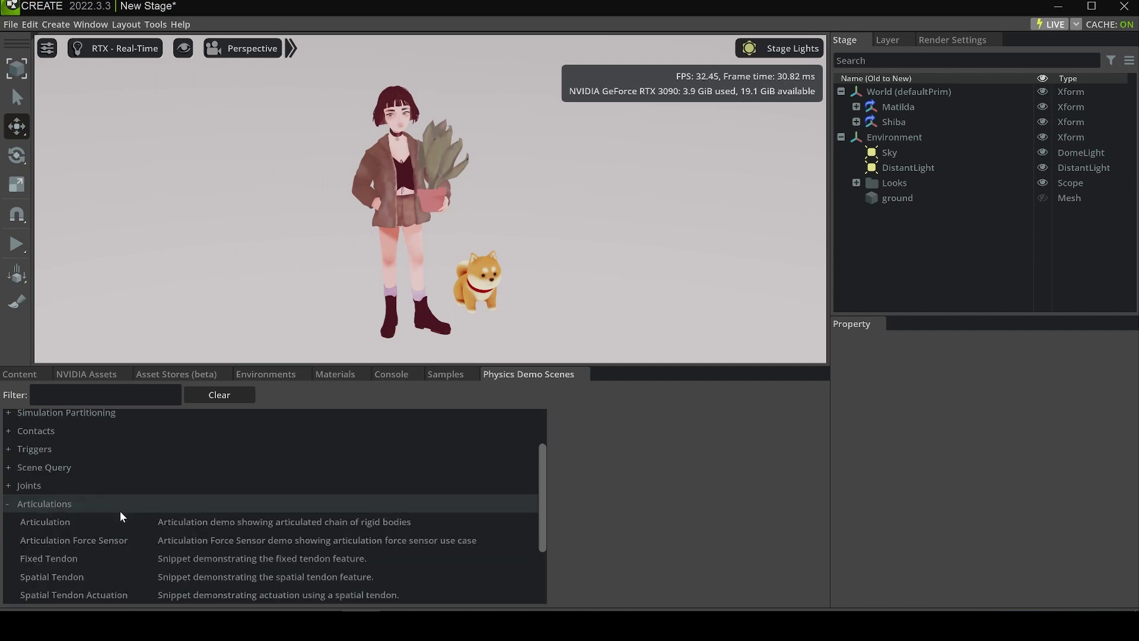
{"action": "left_click", "coordinate": [10, 504]}
{"action": "scroll", "coordinate": [39, 473], "scroll_direction": "up", "scroll_amount": 1}
{"action": "left_click", "coordinate": [11, 437]}
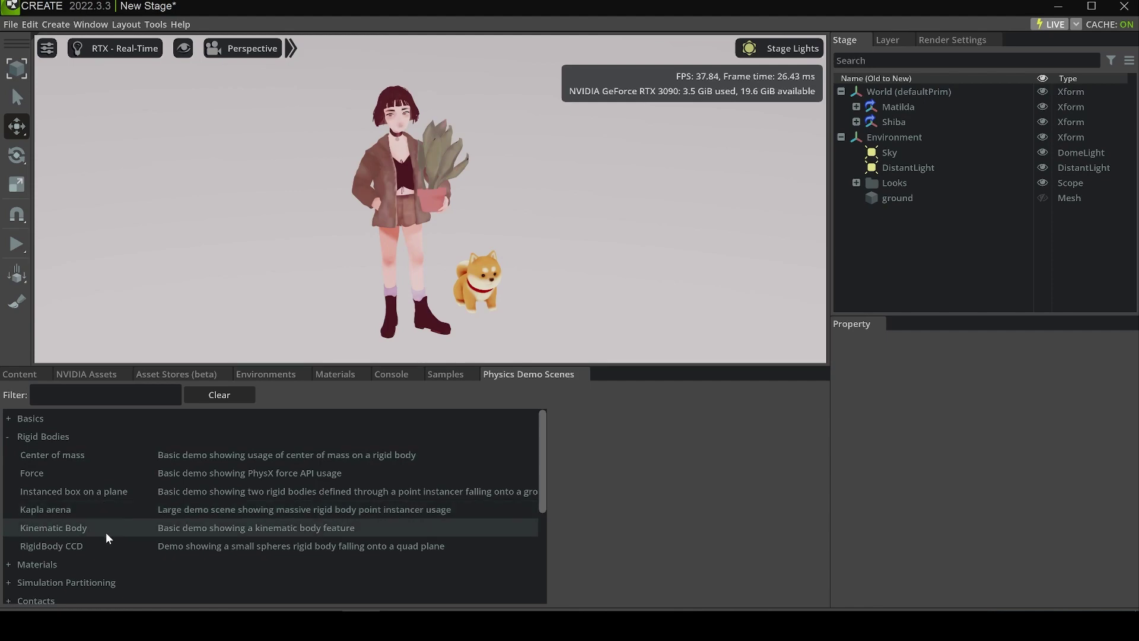
{"action": "double_click", "coordinate": [134, 474]}
{"action": "left_click", "coordinate": [575, 340]}
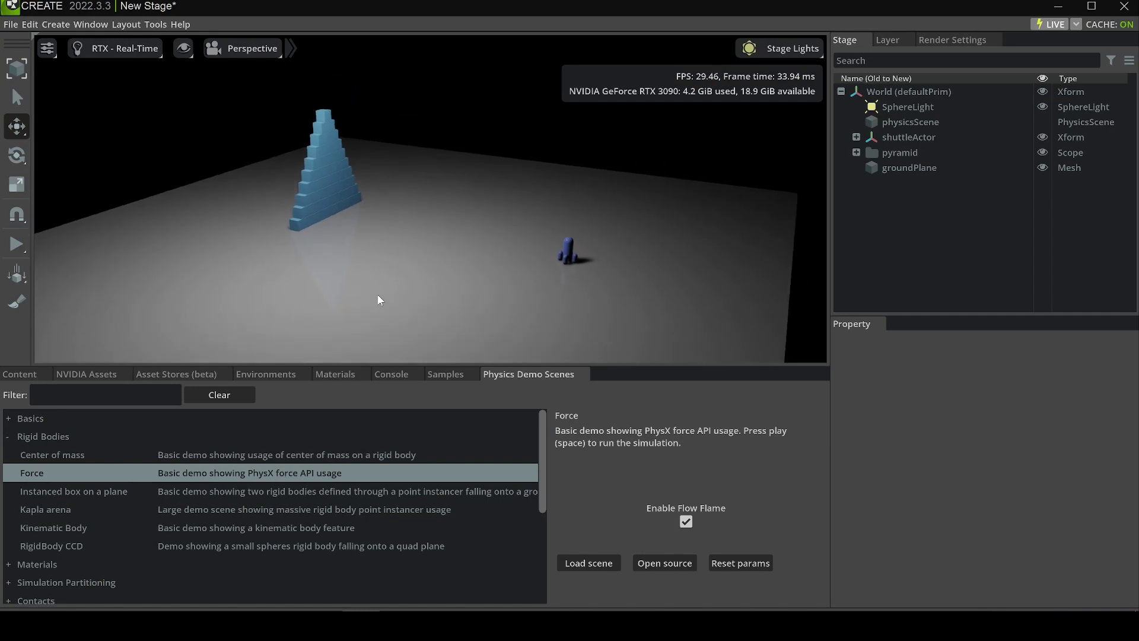
Play the Force demo, restart it, and drag the shuttle into the block pyramid.
{"action": "left_click", "coordinate": [21, 248]}
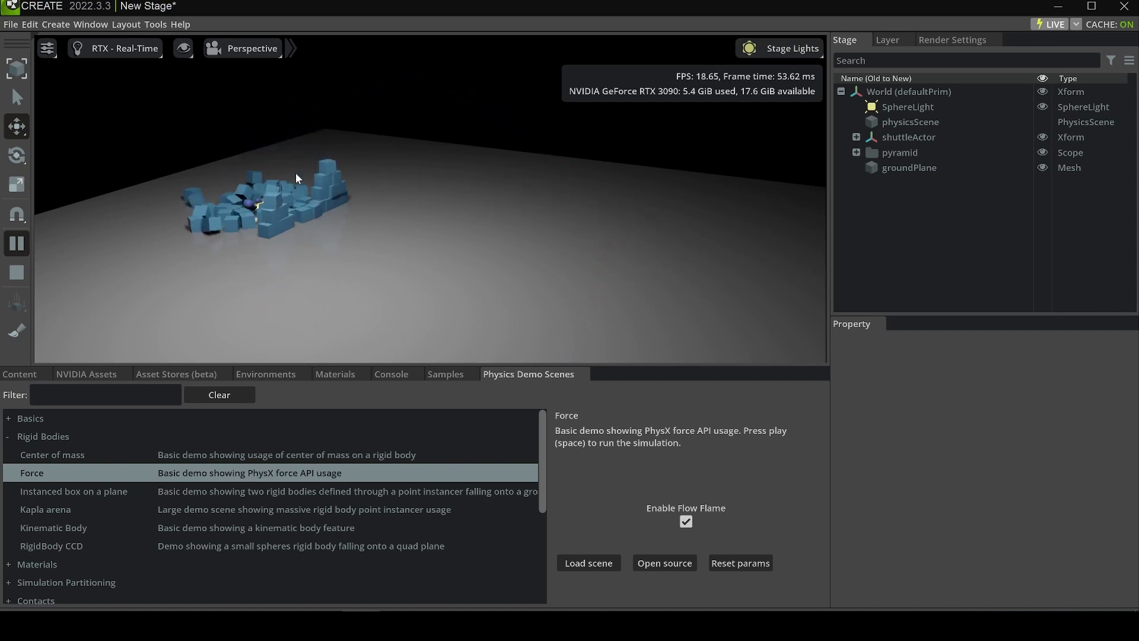
{"action": "left_click", "coordinate": [15, 277]}
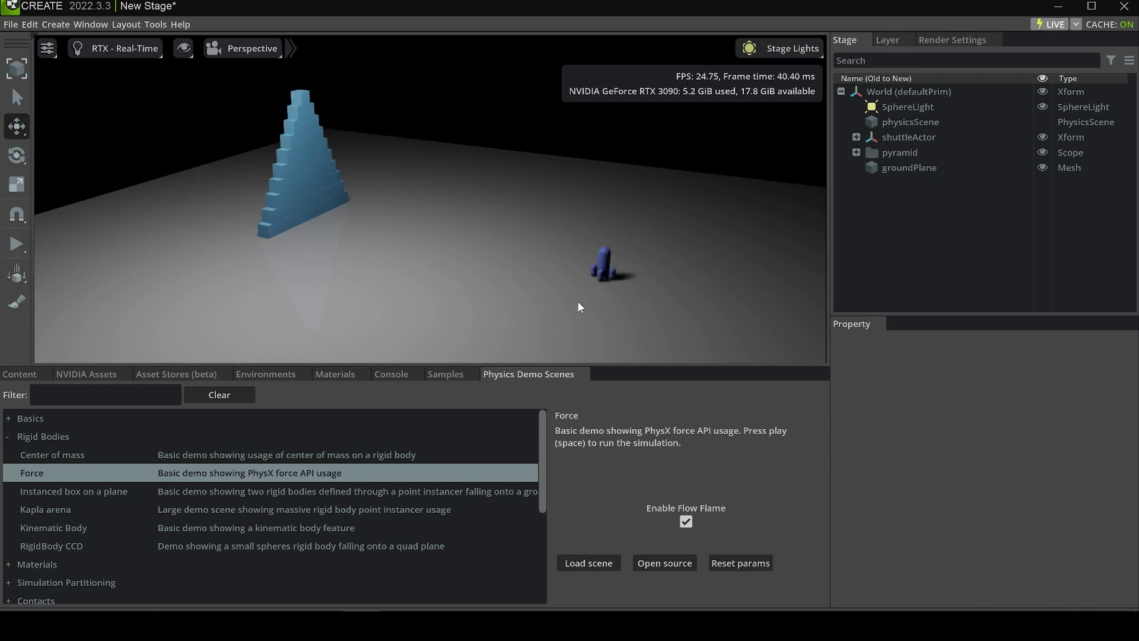
{"action": "left_click", "coordinate": [25, 245]}
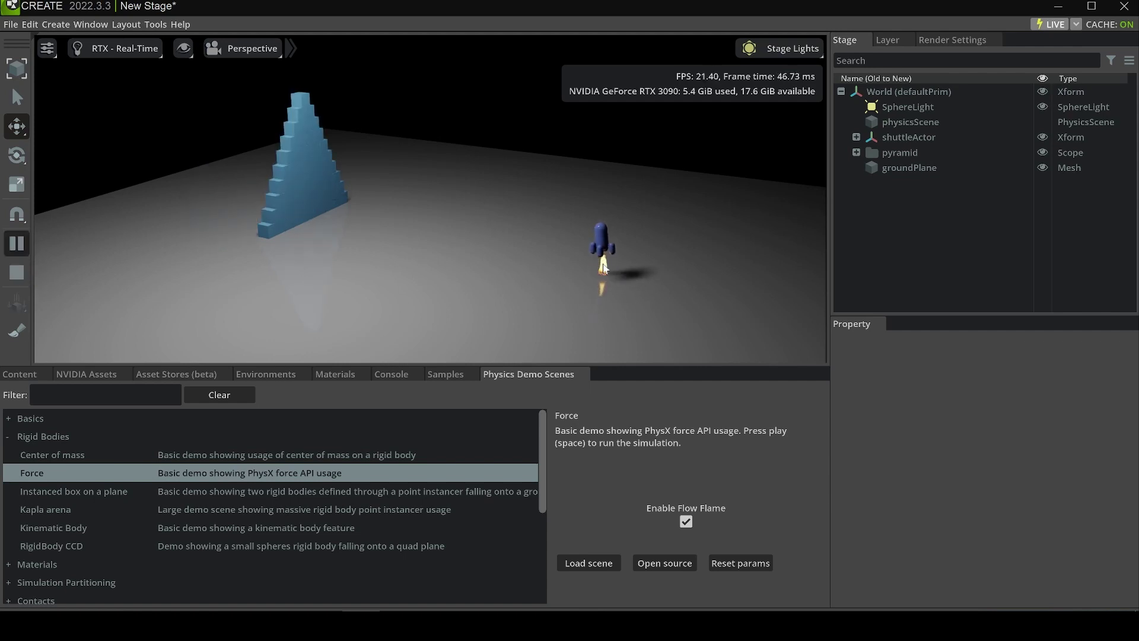
{"action": "left_click_drag", "start_coordinate": [566, 211], "coordinate": [309, 169], "text": "shift"}
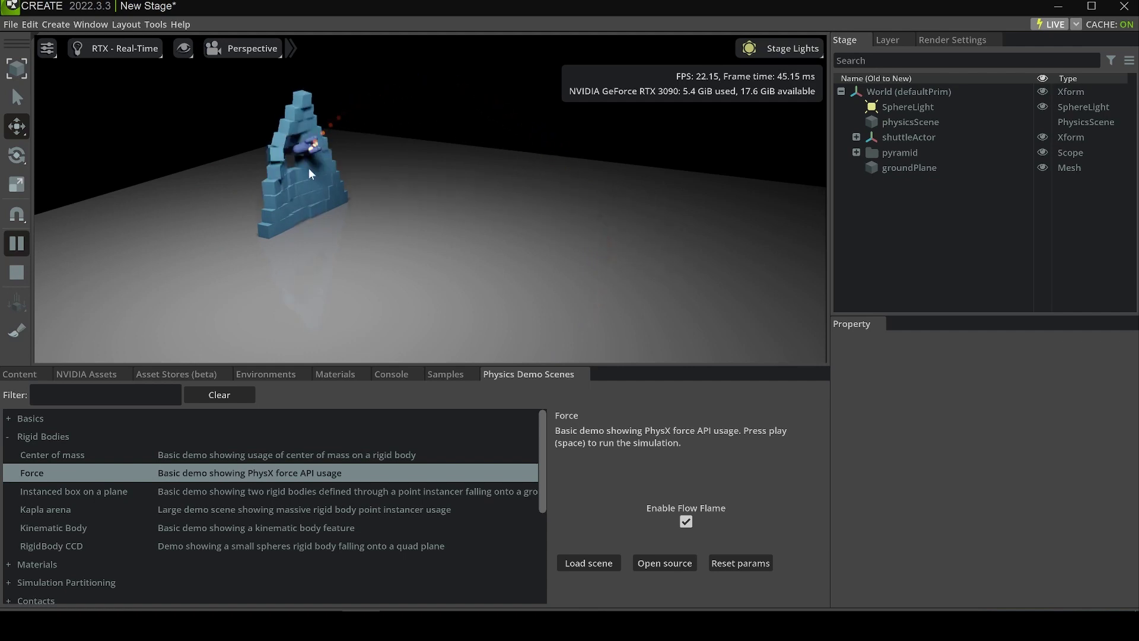
Stop the Force run, expand Particles, and load Cloth Deck Chair without saving.
{"action": "left_click", "coordinate": [15, 275]}
{"action": "scroll", "coordinate": [171, 520], "scroll_direction": "down", "scroll_amount": 3}
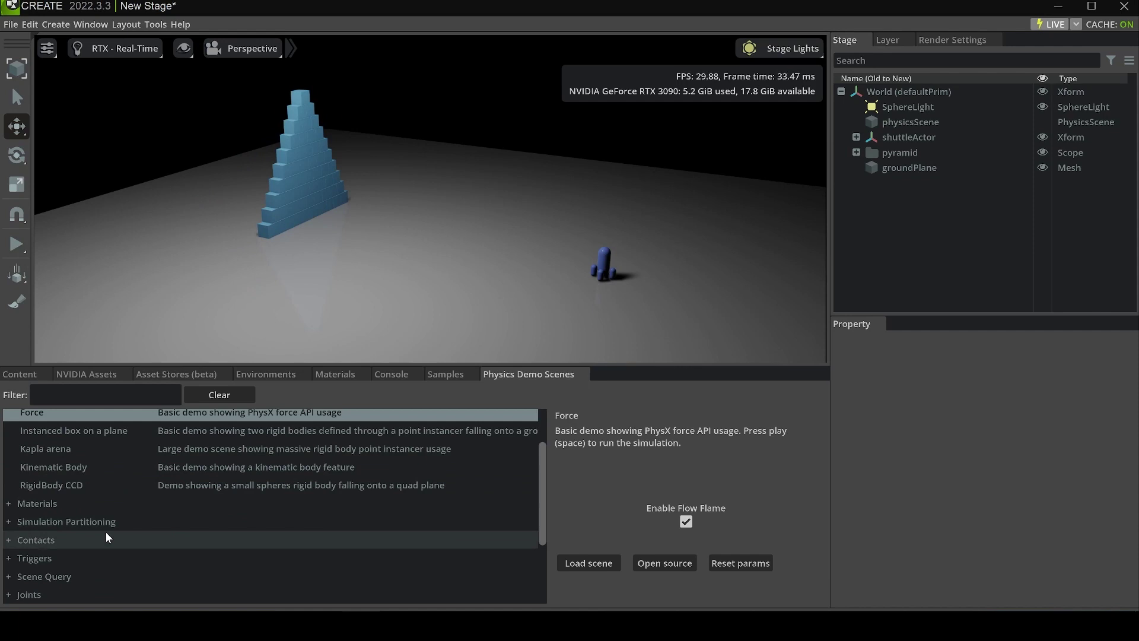
{"action": "scroll", "coordinate": [106, 527], "scroll_direction": "down", "scroll_amount": 6}
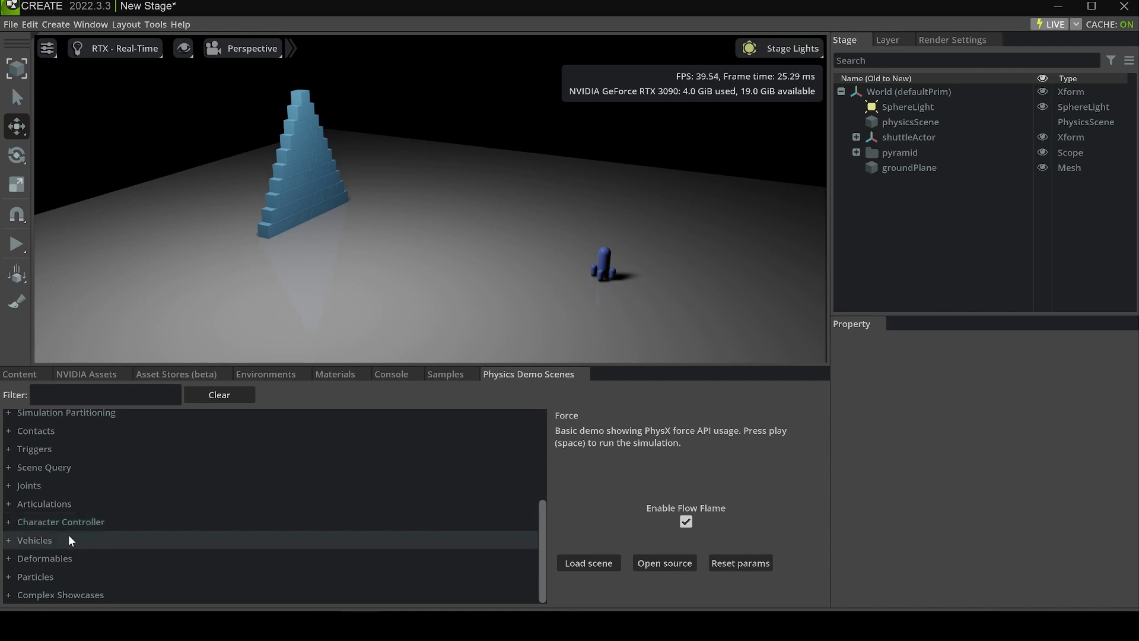
{"action": "left_click", "coordinate": [11, 578]}
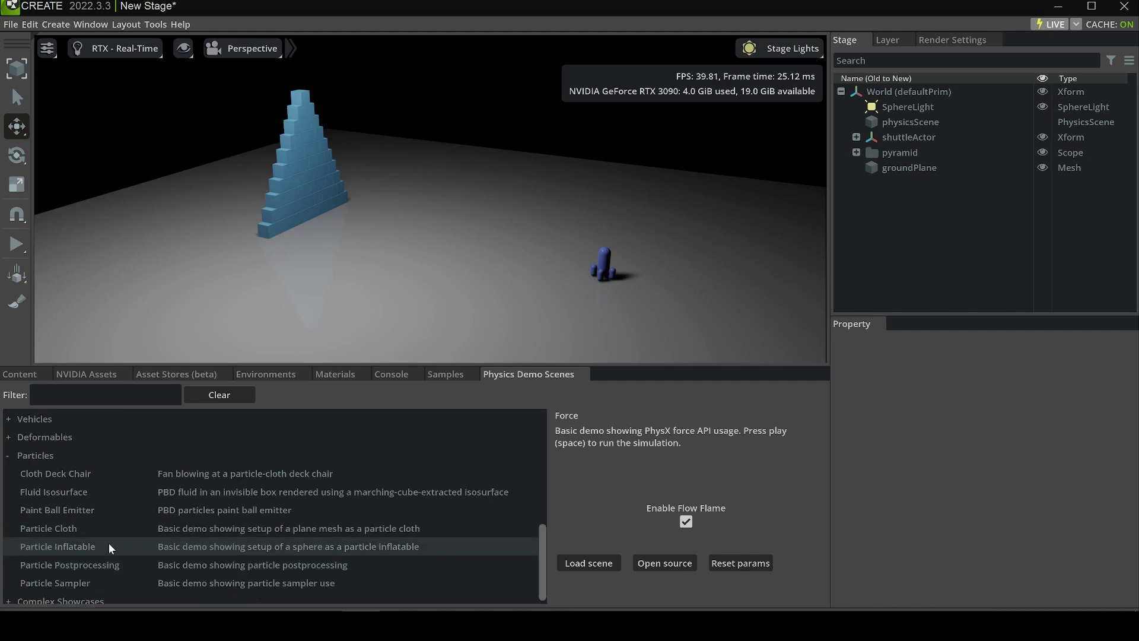
{"action": "double_click", "coordinate": [106, 475]}
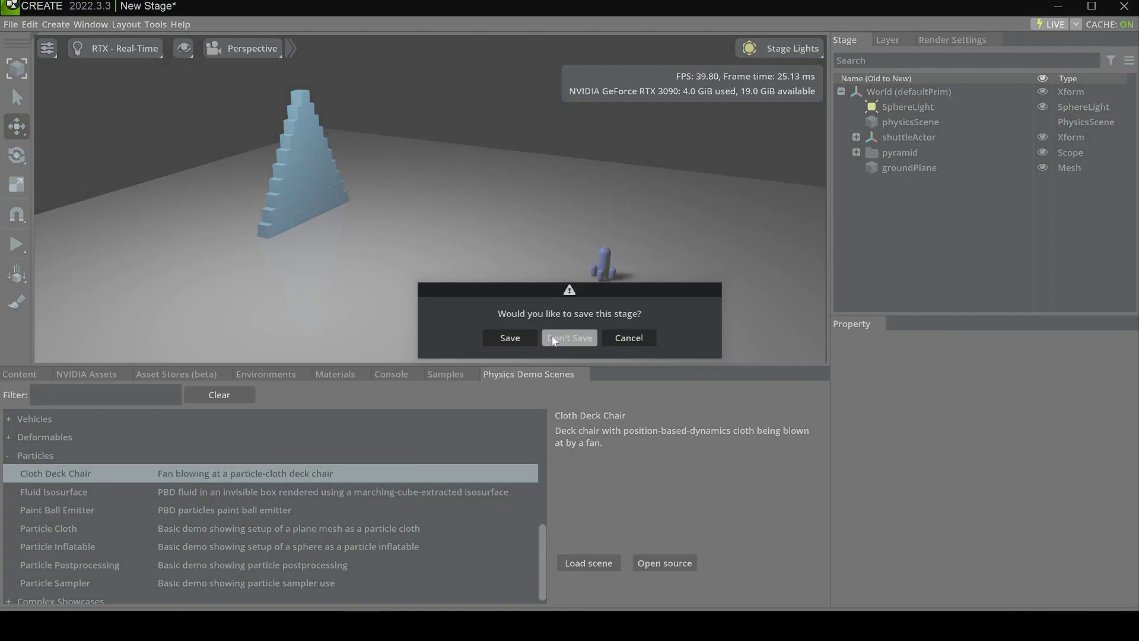
{"action": "left_click", "coordinate": [553, 338]}
{"action": "left_click", "coordinate": [570, 338]}
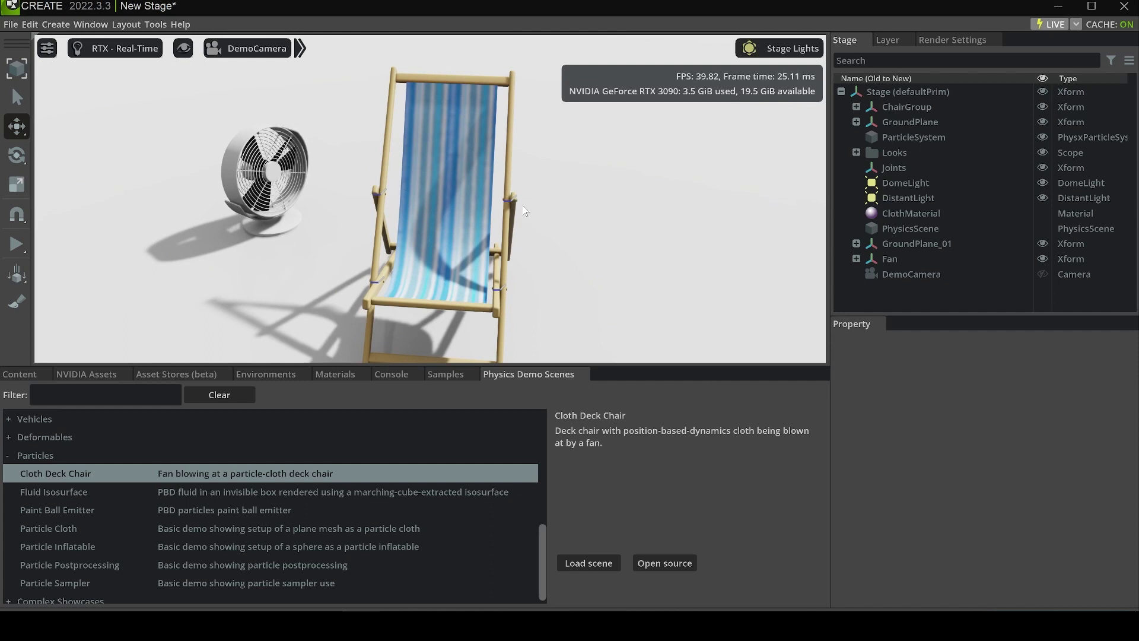
Play the Cloth Deck Chair simulation, orbit around the chair and fan, then stop it.
{"action": "left_click", "coordinate": [16, 244]}
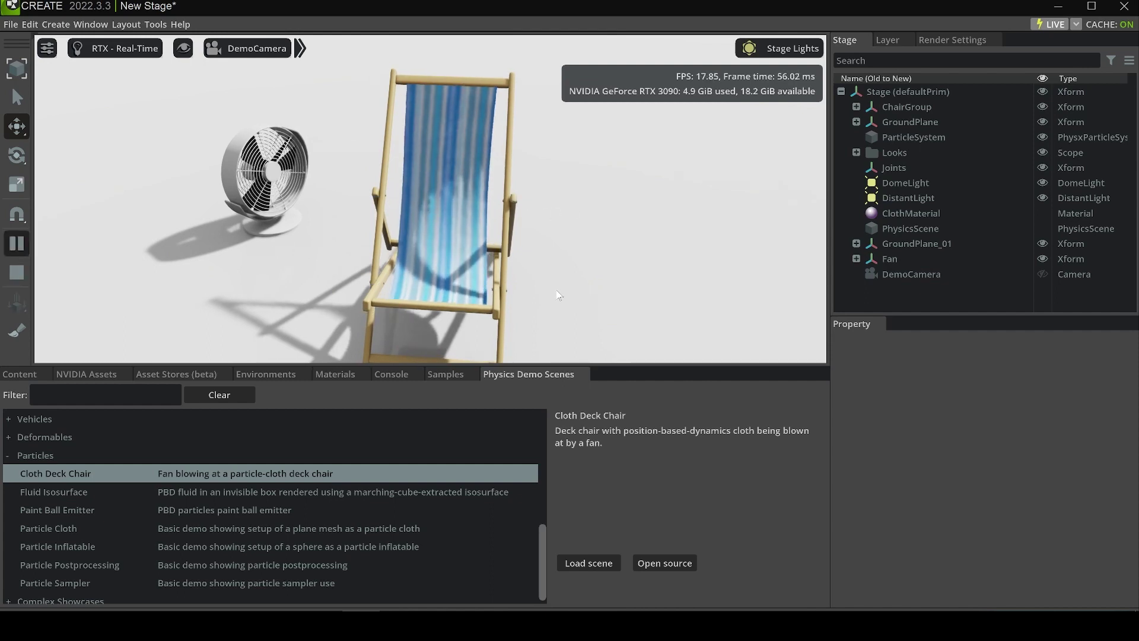
{"action": "middle_click_drag", "start_coordinate": [557, 295], "coordinate": [265, 188]}
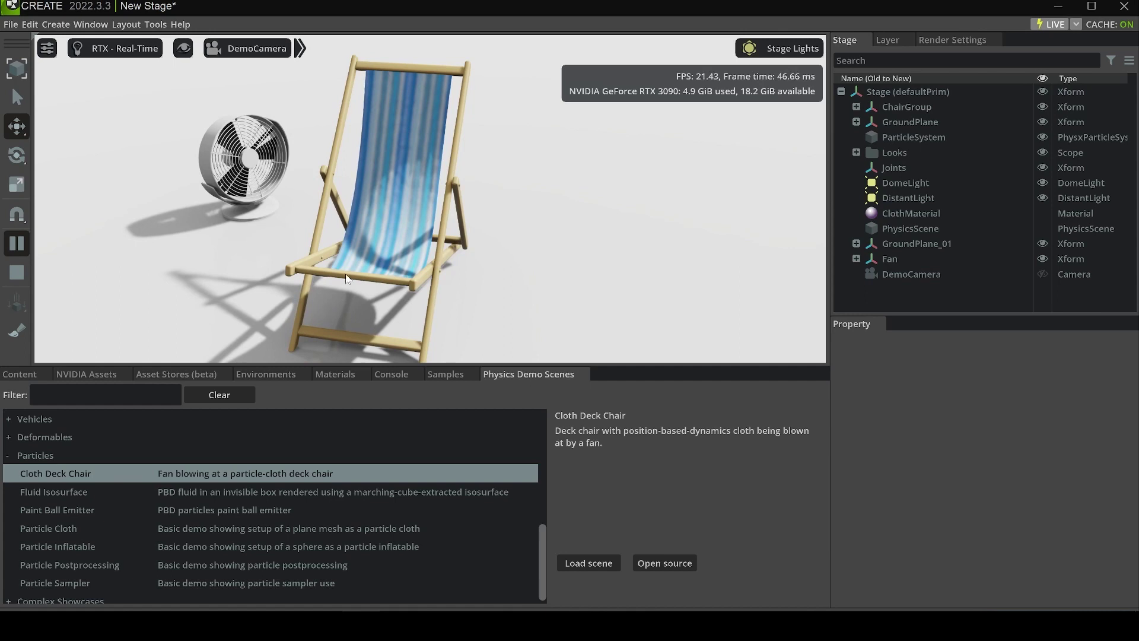
{"action": "left_click", "coordinate": [17, 274]}
Collapse the Particles demo category and open the Extensions manager from the Window menu.
{"action": "left_click", "coordinate": [7, 456]}
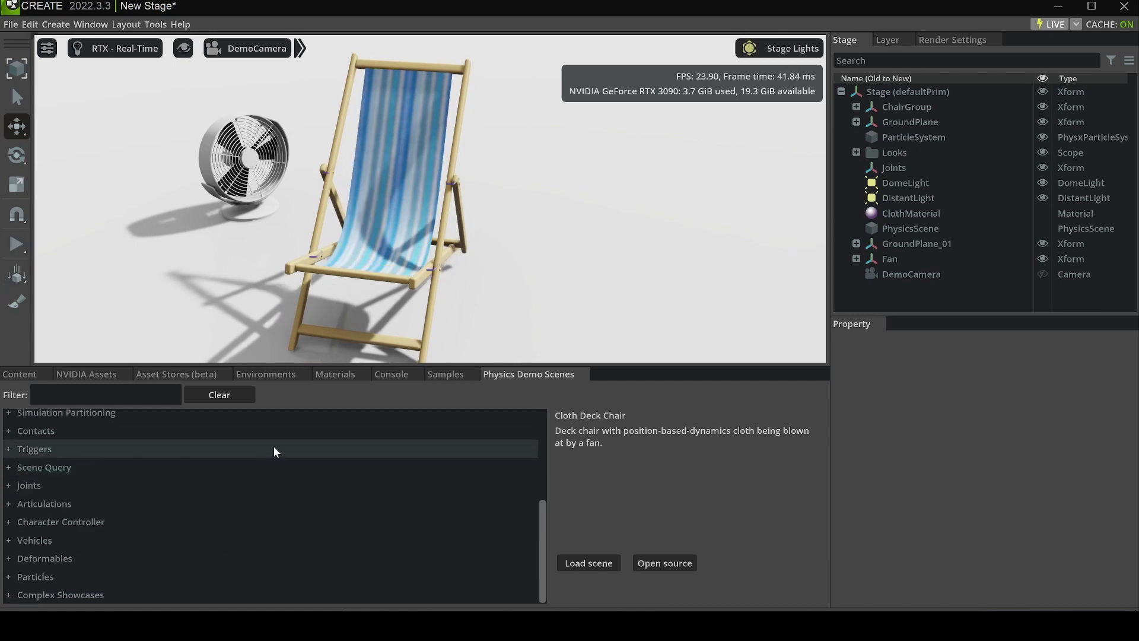
{"action": "left_click", "coordinate": [90, 24]}
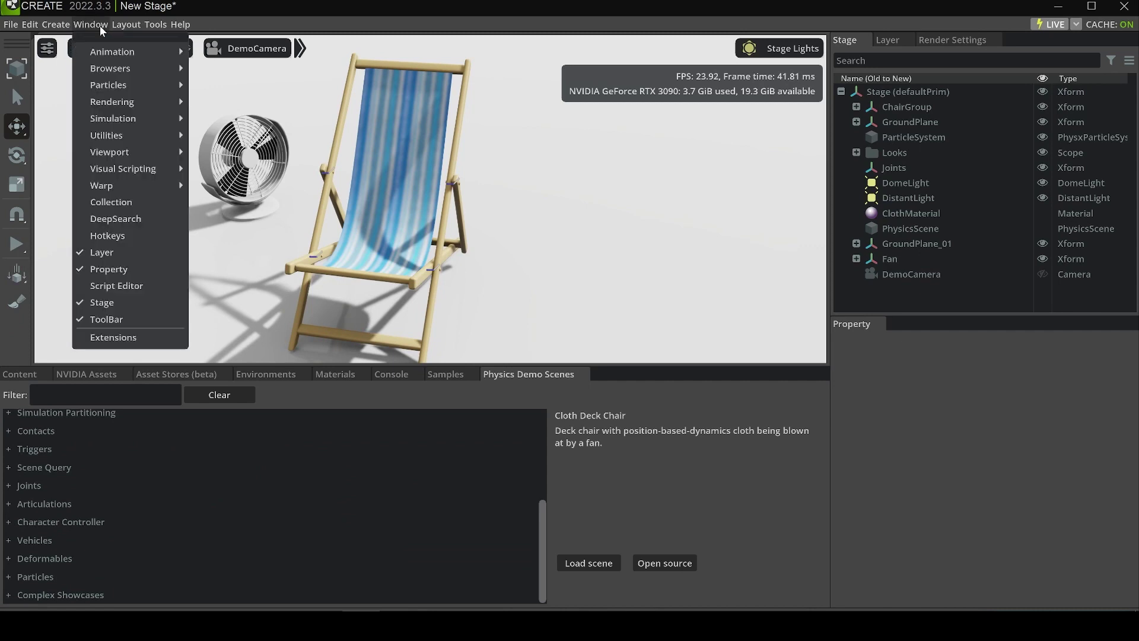
{"action": "left_click", "coordinate": [153, 342]}
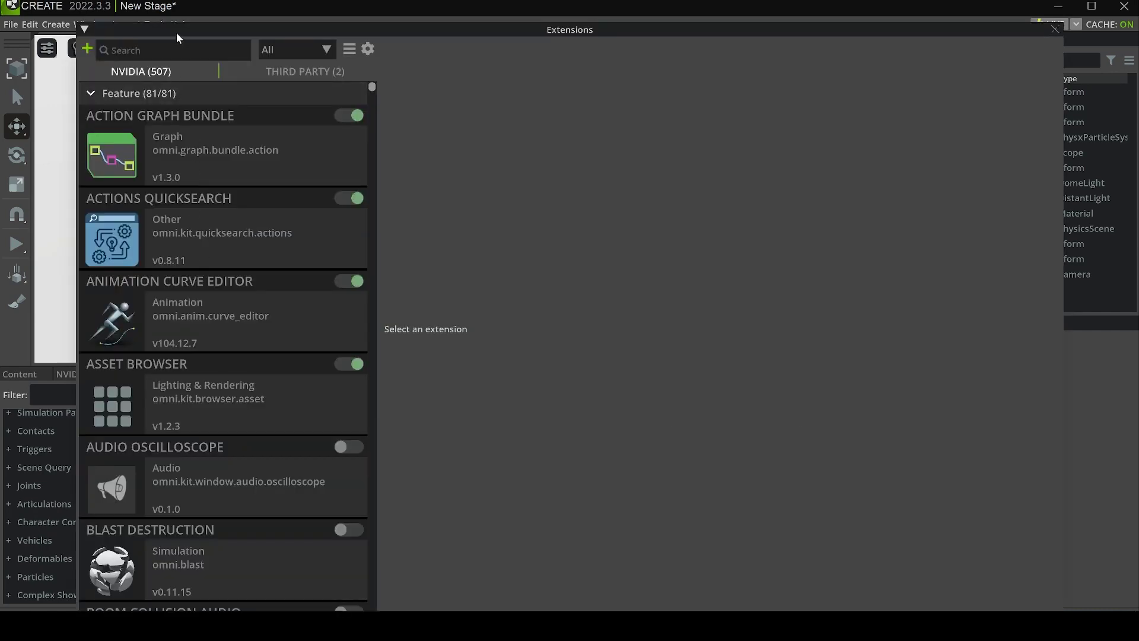
{"action": "left_click_drag", "start_coordinate": [176, 33], "coordinate": [194, 56]}
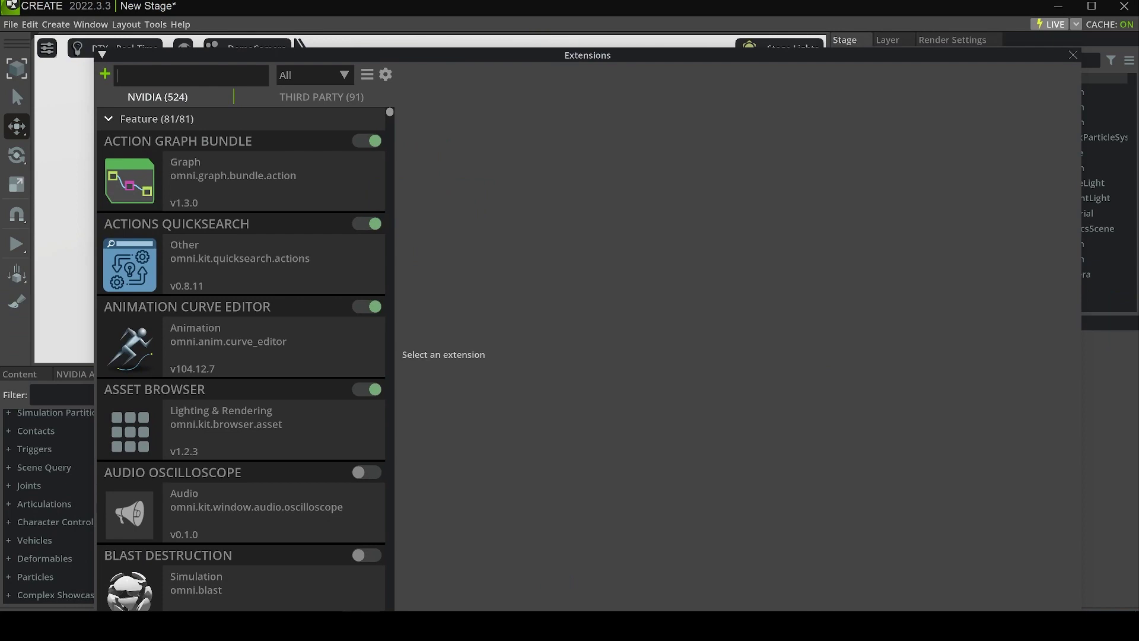
Search for 'intervnnal' and enable the PhysX Internal extension.
{"action": "type", "text": "intervn"}
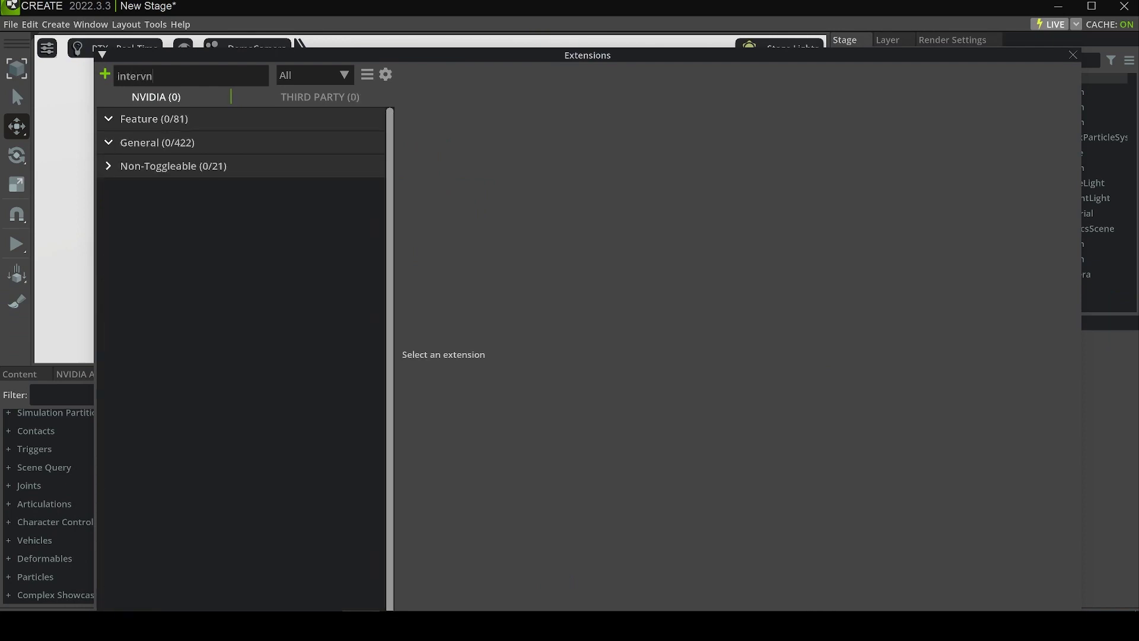
{"action": "key", "text": "BackSpace"}
{"action": "key", "text": "BackSpace"}
{"action": "type", "text": "nal"}
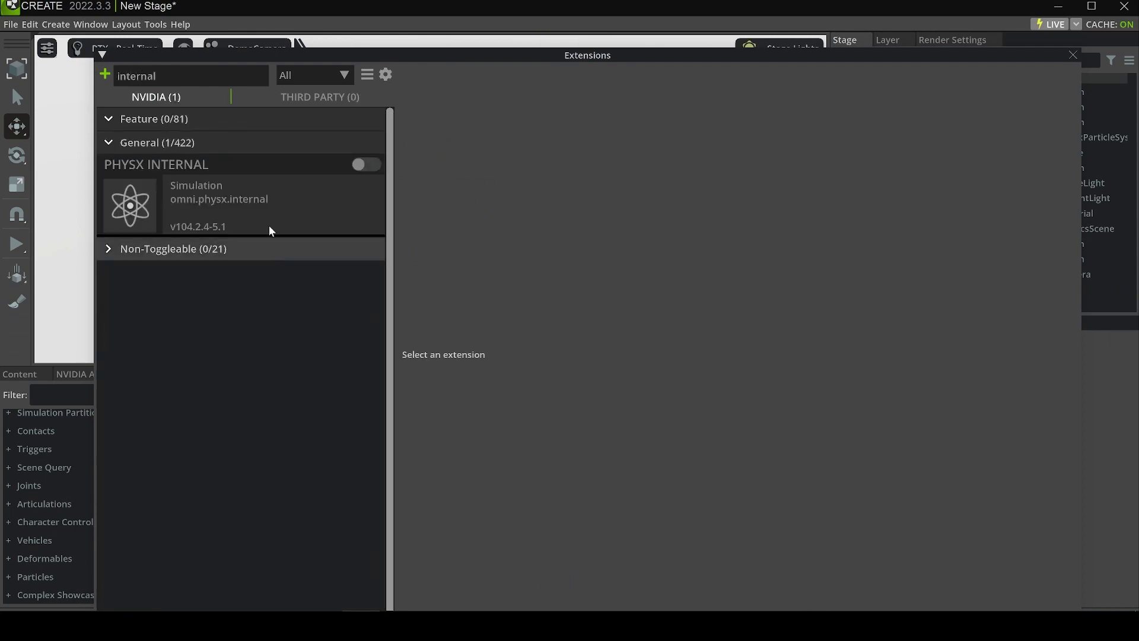
{"action": "left_click", "coordinate": [268, 205]}
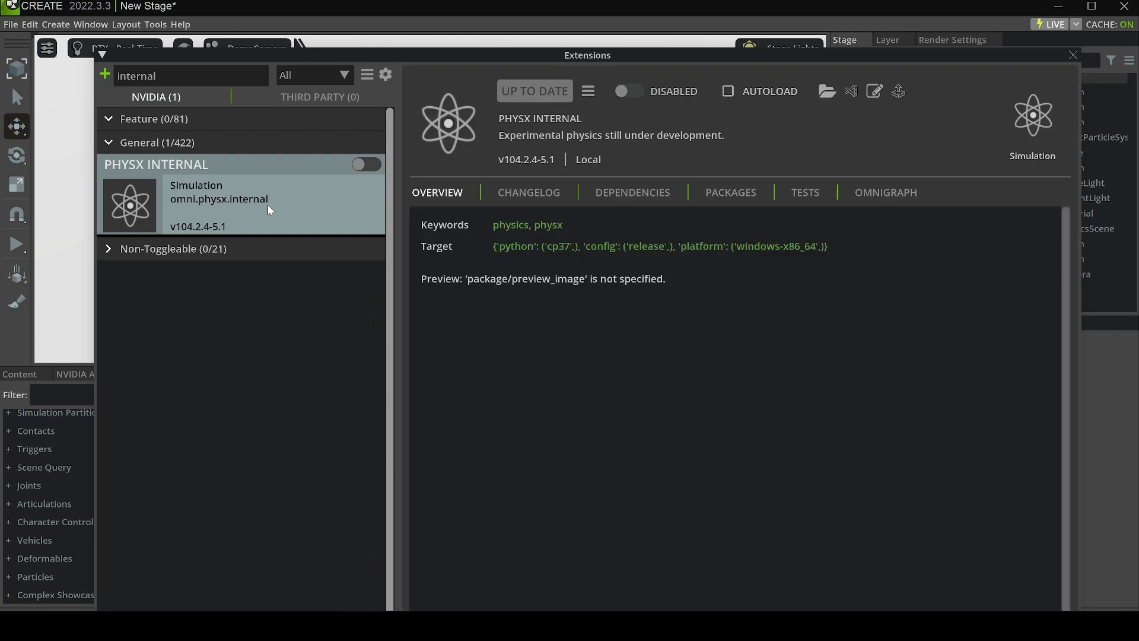
{"action": "left_click", "coordinate": [367, 164]}
Close Extensions and expand the Internal demo category to list Cloth Curtains, Franka Flag and others.
{"action": "left_click", "coordinate": [1073, 55]}
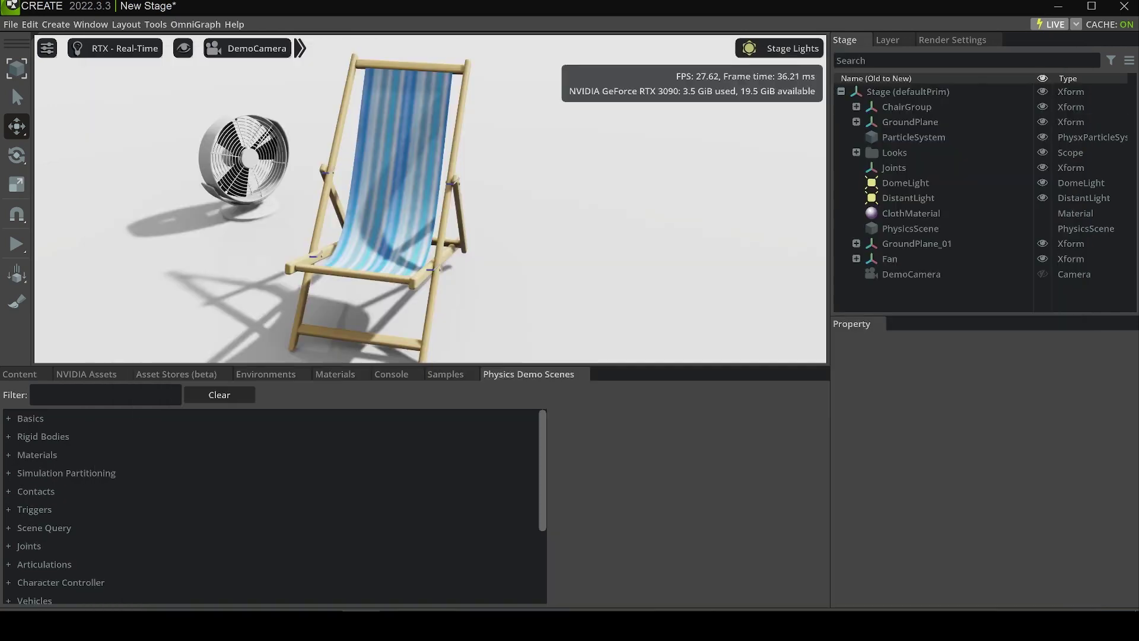
{"action": "scroll", "coordinate": [409, 490], "scroll_direction": "down", "scroll_amount": 2}
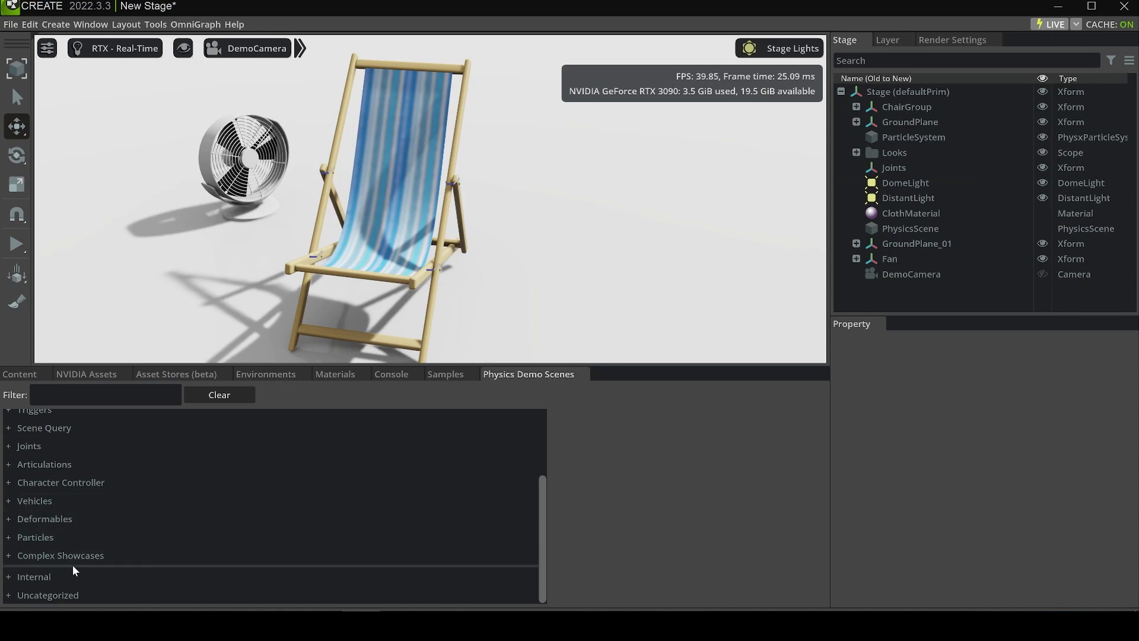
{"action": "left_click", "coordinate": [7, 580]}
{"action": "scroll", "coordinate": [104, 525], "scroll_direction": "down", "scroll_amount": 5}
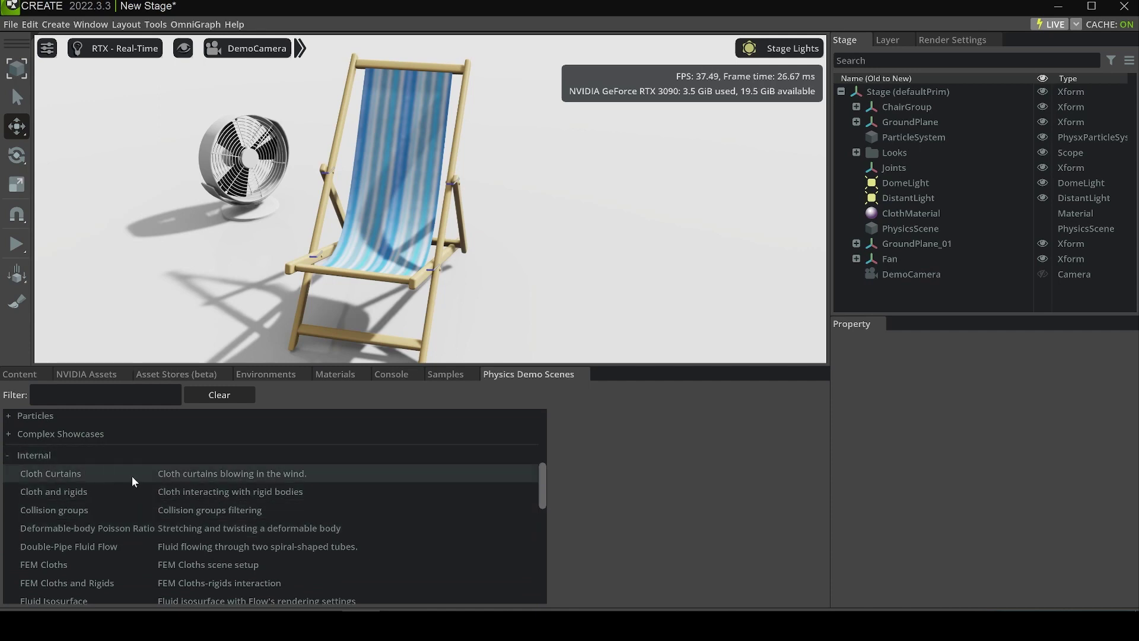
{"action": "scroll", "coordinate": [129, 509], "scroll_direction": "down", "scroll_amount": 3}
{"action": "scroll", "coordinate": [137, 509], "scroll_direction": "down", "scroll_amount": 3}
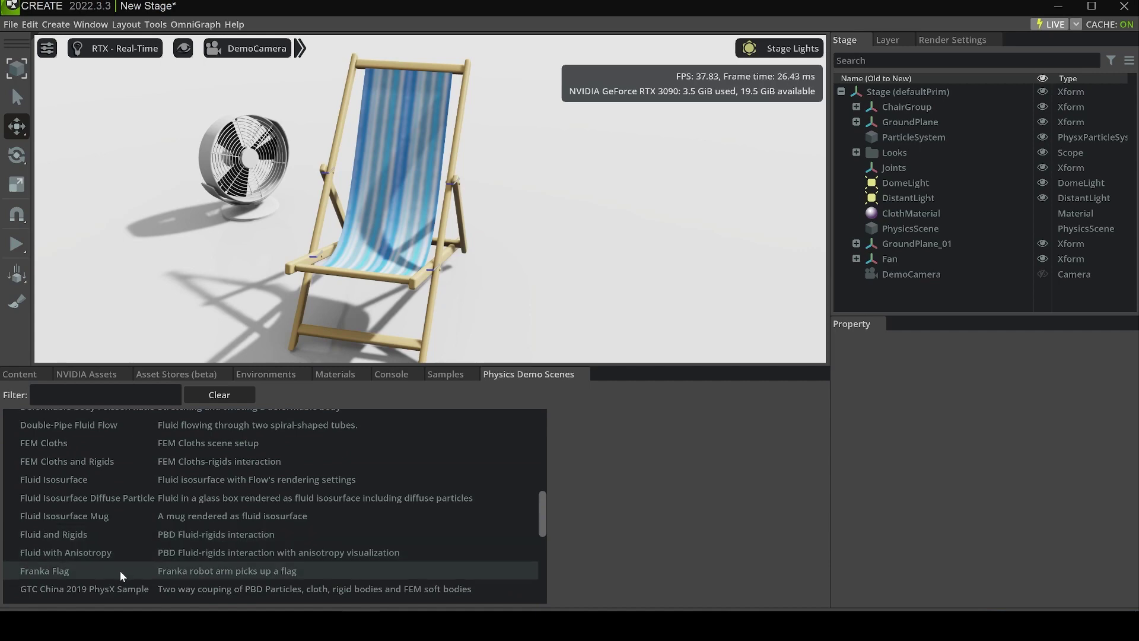
{"action": "scroll", "coordinate": [125, 566], "scroll_direction": "down", "scroll_amount": 3}
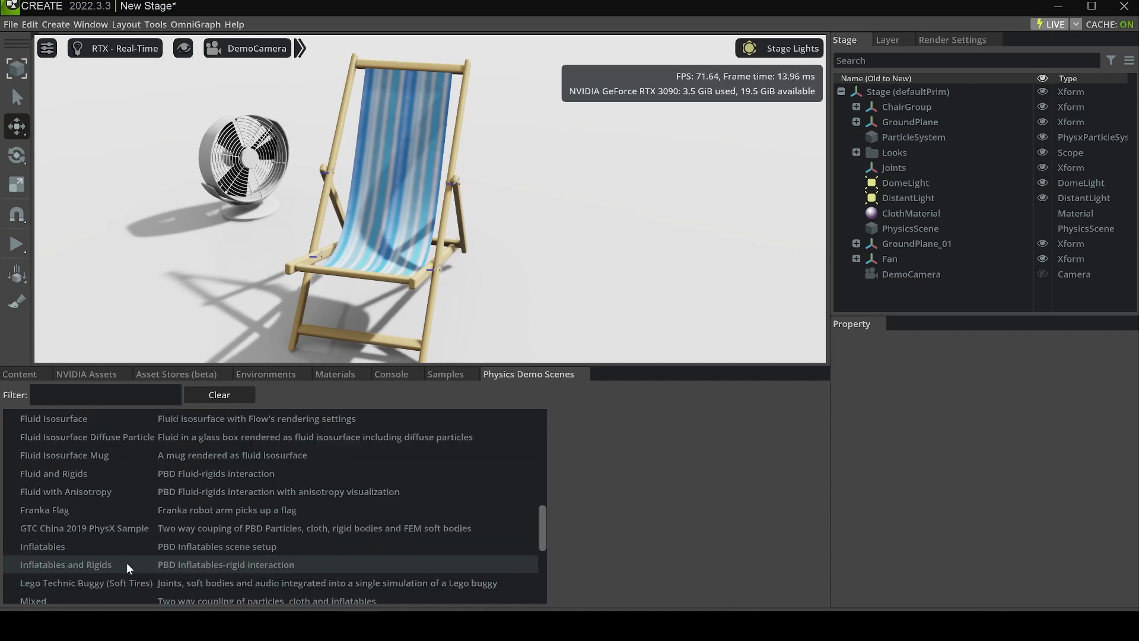
Load the Fluid Isosurface Mug demo, discarding the current stage without saving.
{"action": "double_click", "coordinate": [116, 458]}
{"action": "left_click", "coordinate": [582, 333]}
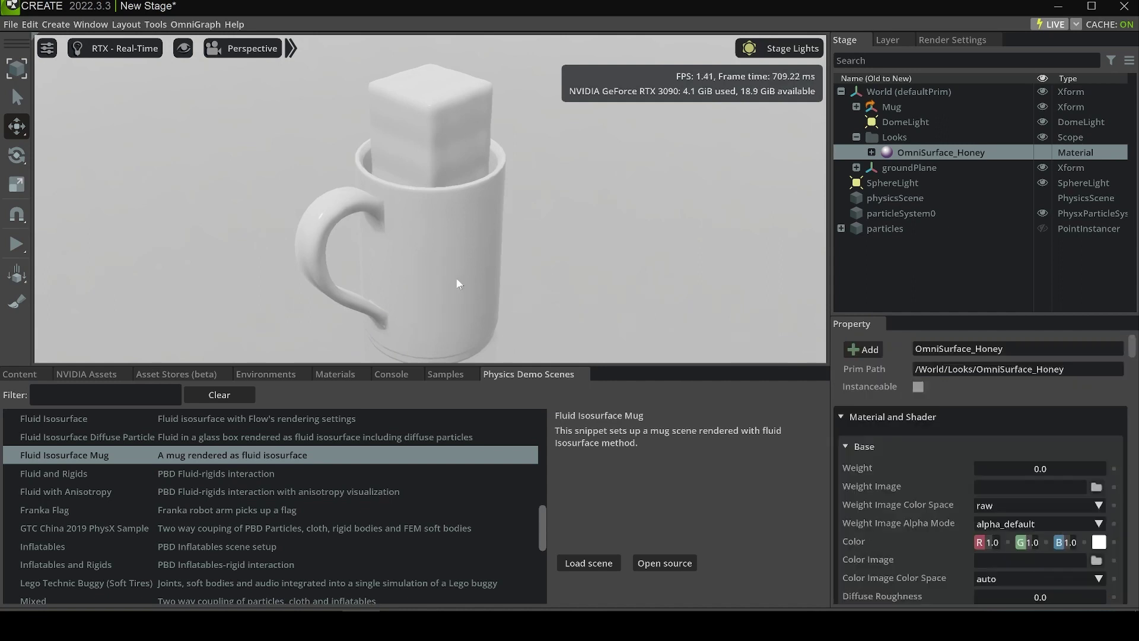
{"action": "scroll", "coordinate": [418, 282], "scroll_direction": "down", "scroll_amount": 5}
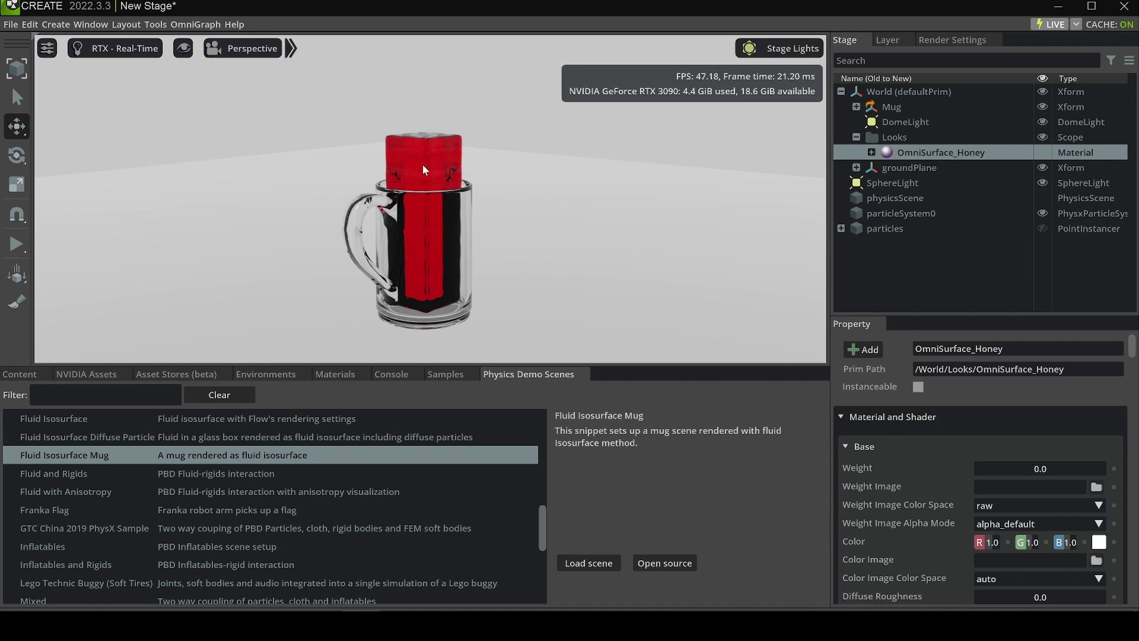
Run the red fluid simulation, orbit around the mug, then stop and reset it.
{"action": "left_click", "coordinate": [16, 247]}
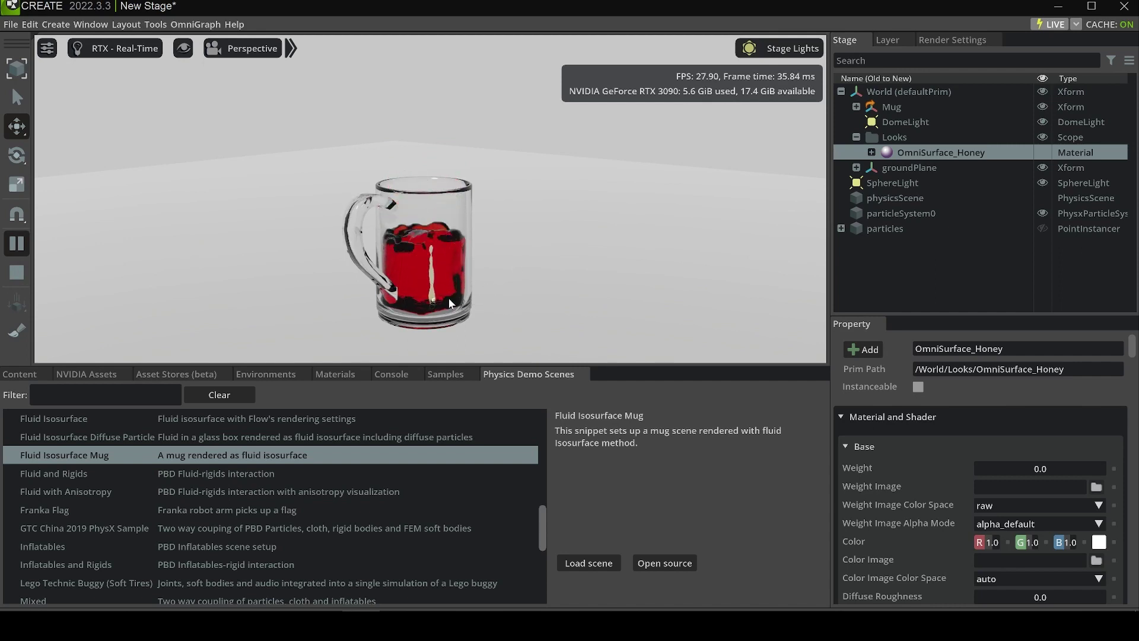
{"action": "left_click_drag", "start_coordinate": [448, 297], "coordinate": [386, 270], "text": "alt"}
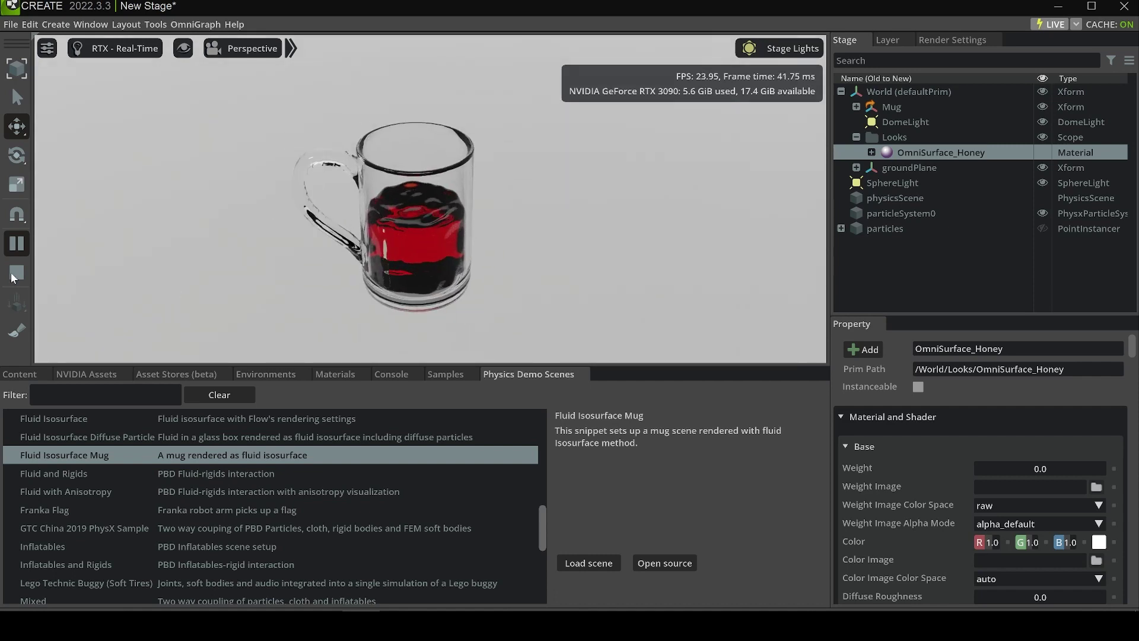
{"action": "left_click", "coordinate": [16, 274]}
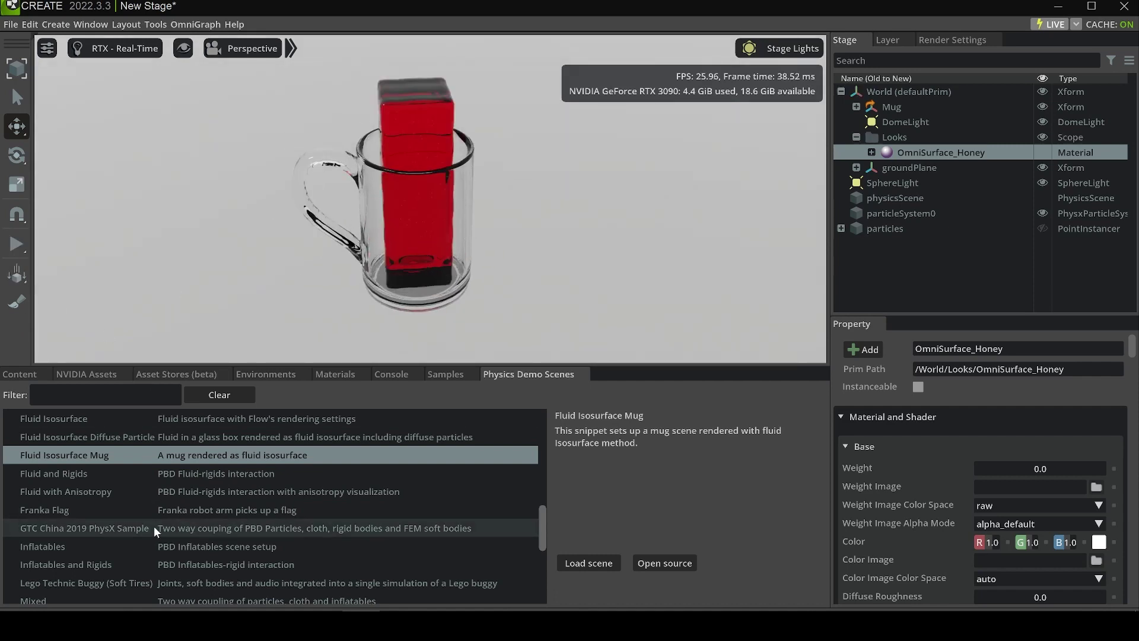
Load the Soft body custom demo from the Internal list without saving the current stage.
{"action": "scroll", "coordinate": [137, 525], "scroll_direction": "down", "scroll_amount": 3}
{"action": "scroll", "coordinate": [155, 522], "scroll_direction": "down", "scroll_amount": 3}
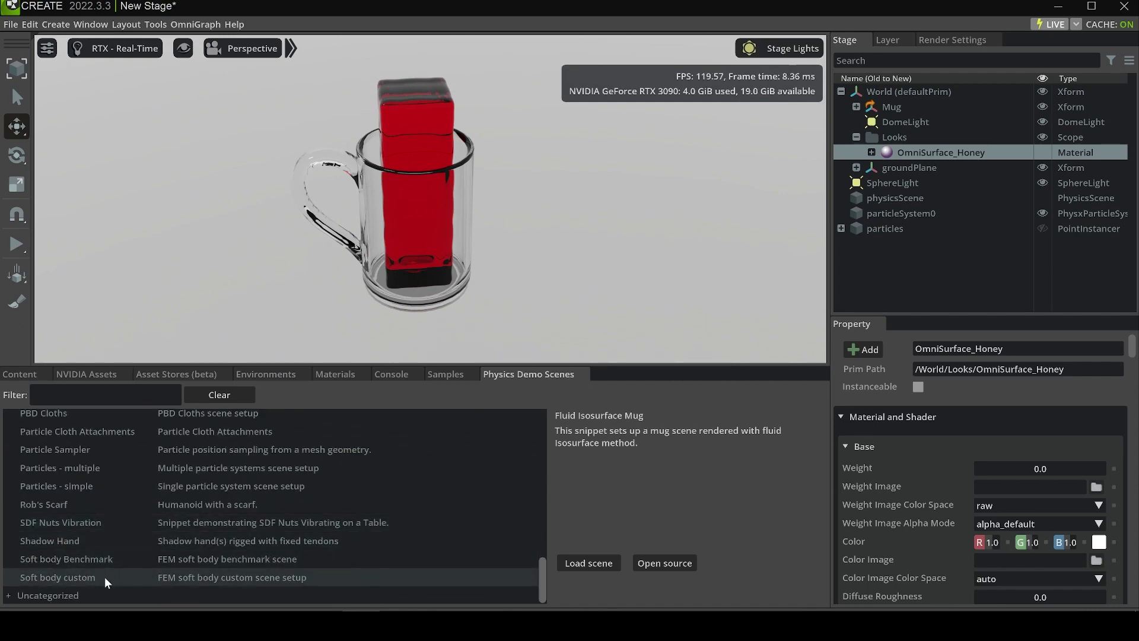
{"action": "double_click", "coordinate": [104, 577]}
{"action": "left_click", "coordinate": [590, 336]}
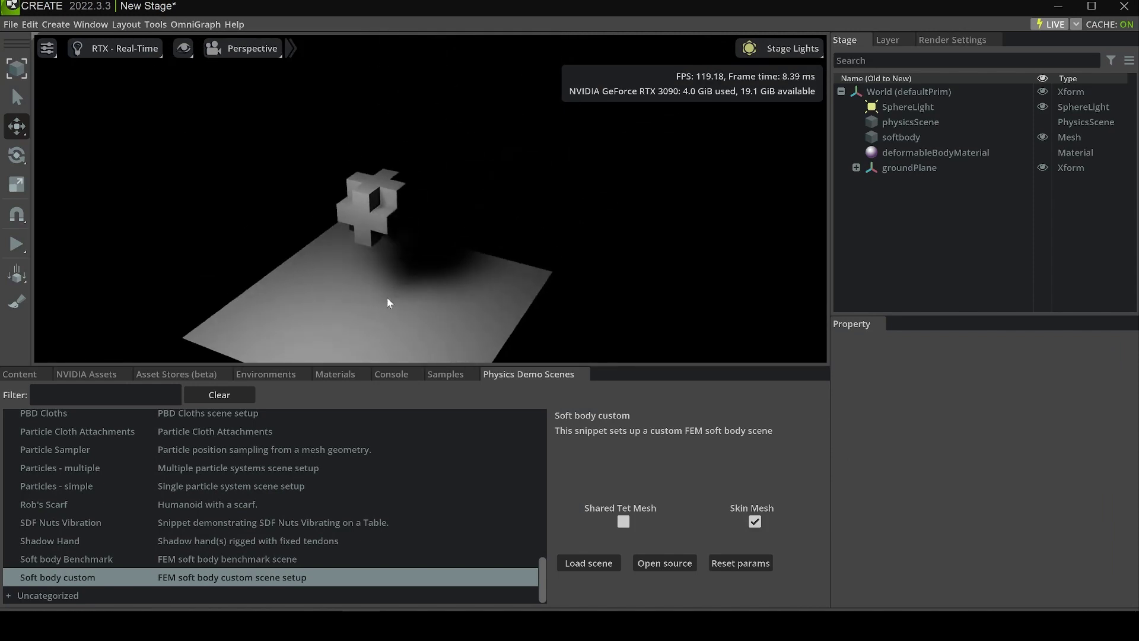
Play the simulation so the cross-shaped soft body falls, zoom in, then stop and reset.
{"action": "key", "text": "space"}
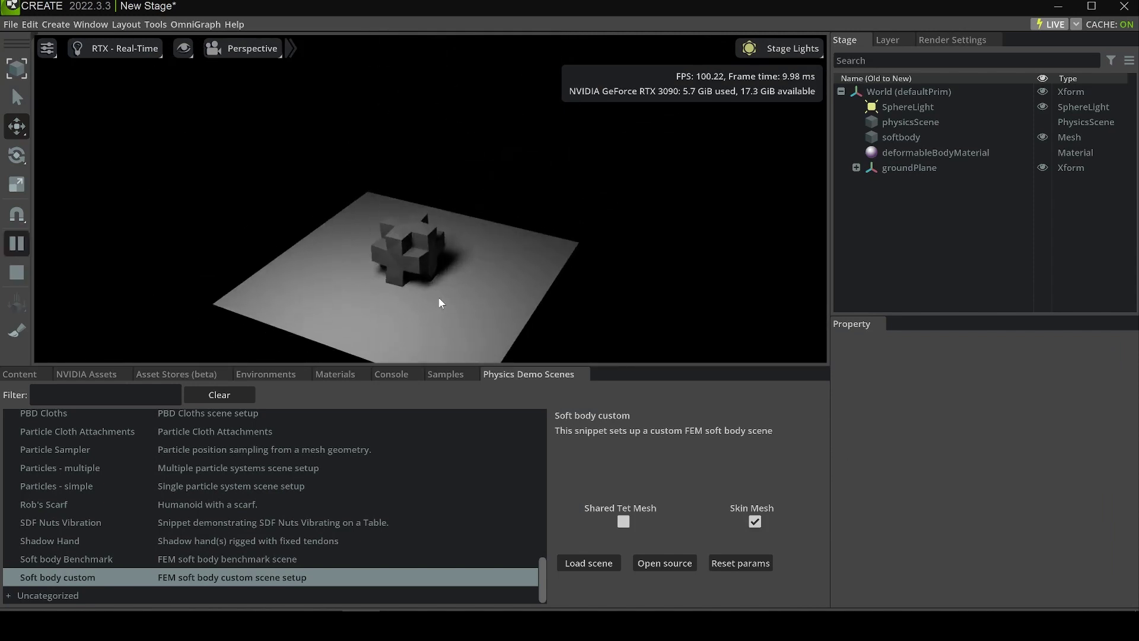
{"action": "scroll", "coordinate": [439, 297], "scroll_direction": "up", "scroll_amount": 5}
{"action": "scroll", "coordinate": [369, 303], "scroll_direction": "up", "scroll_amount": 8}
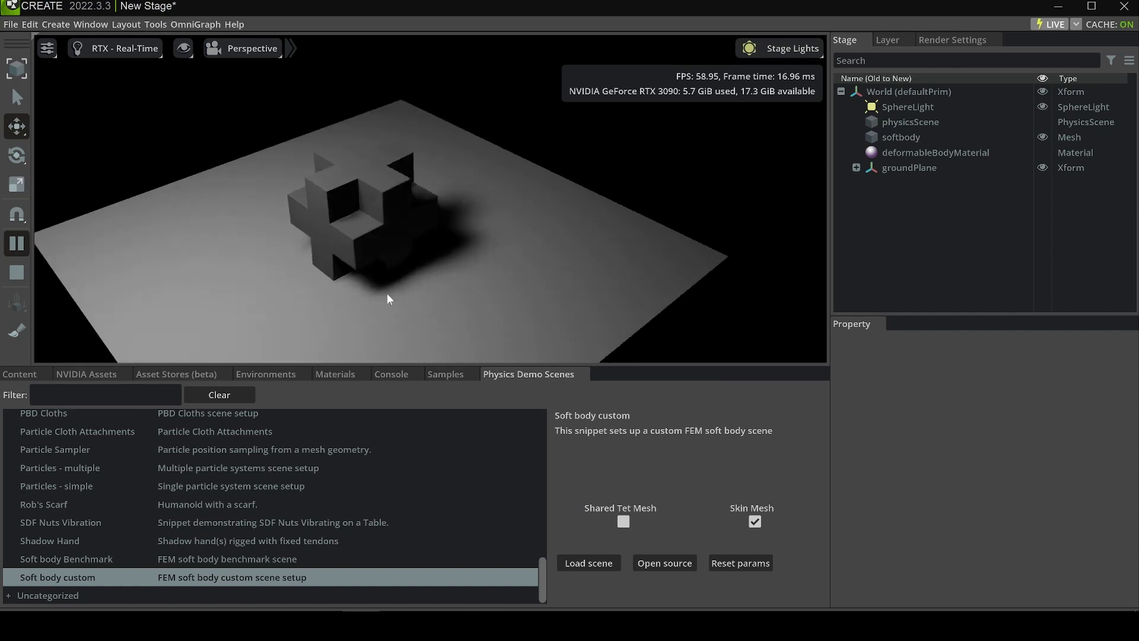
{"action": "middle_click_drag", "start_coordinate": [482, 270], "coordinate": [500, 271]}
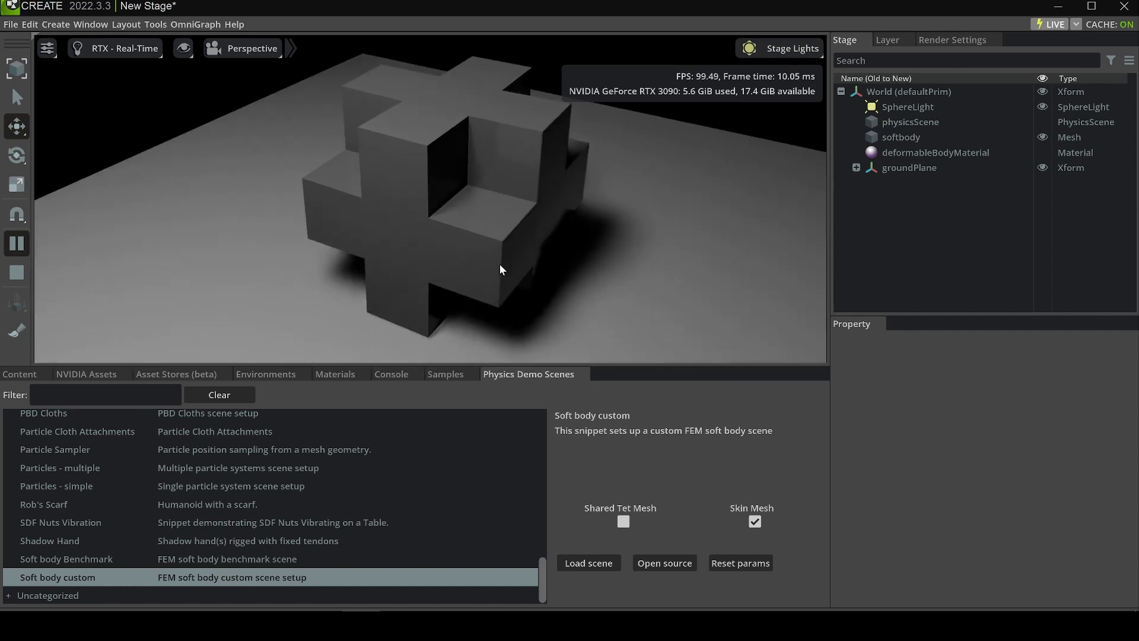
{"action": "left_click", "coordinate": [12, 279]}
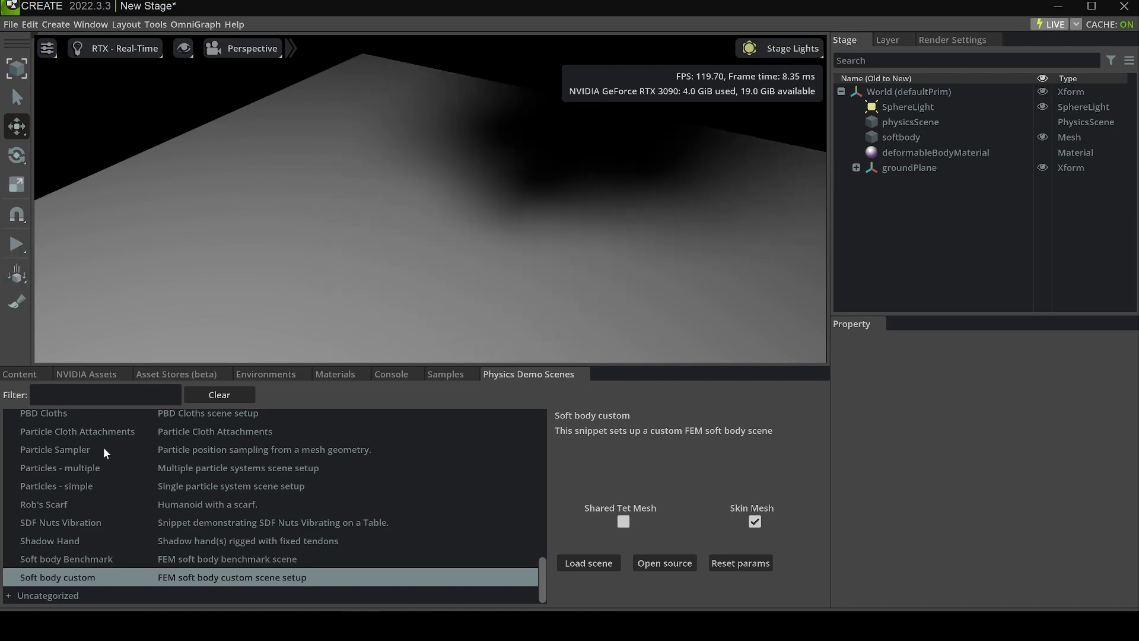
Load the Mixed demo without saving the current stage and orbit around the scene.
{"action": "scroll", "coordinate": [113, 474], "scroll_direction": "up", "scroll_amount": 2}
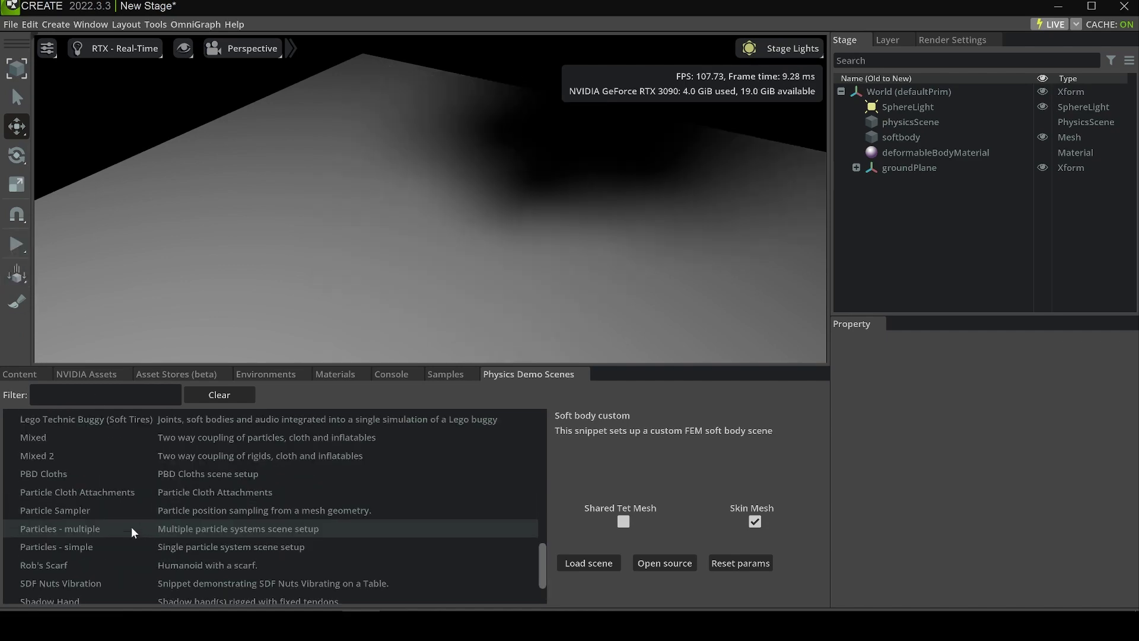
{"action": "double_click", "coordinate": [78, 440]}
{"action": "left_click", "coordinate": [580, 335]}
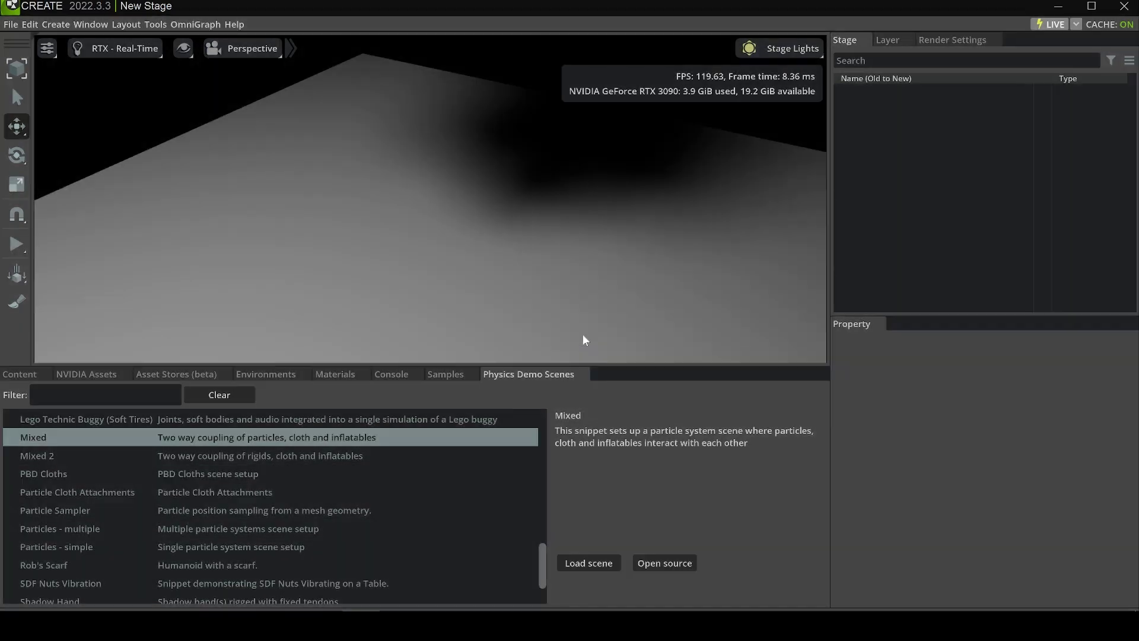
{"action": "scroll", "coordinate": [448, 212], "scroll_direction": "up", "scroll_amount": 10}
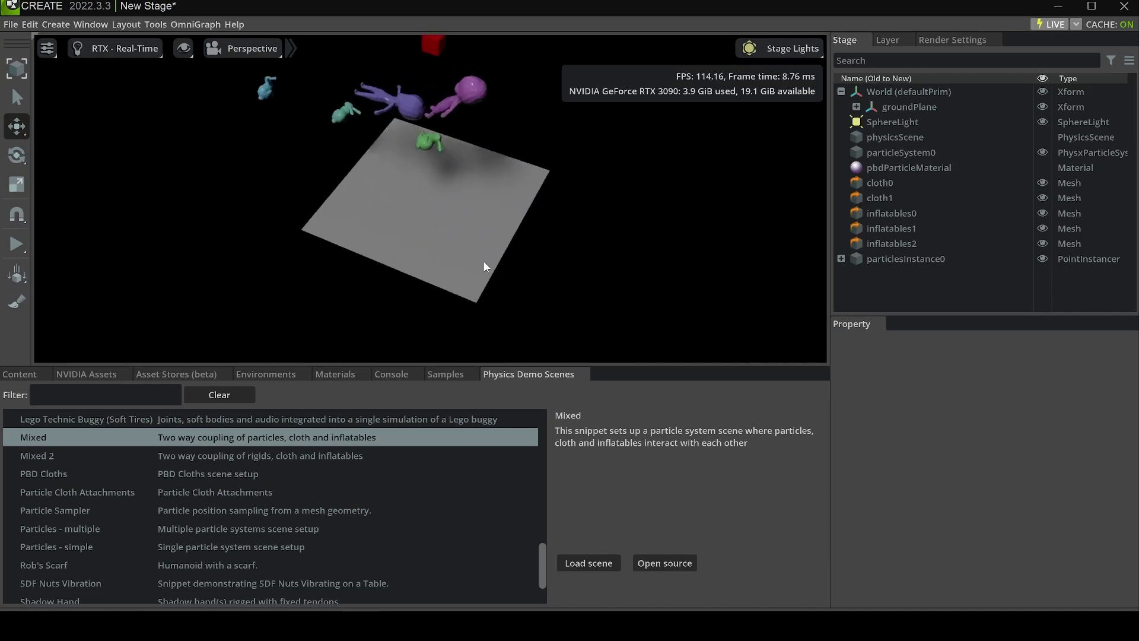
{"action": "left_click_drag", "start_coordinate": [484, 306], "coordinate": [463, 285], "text": "alt"}
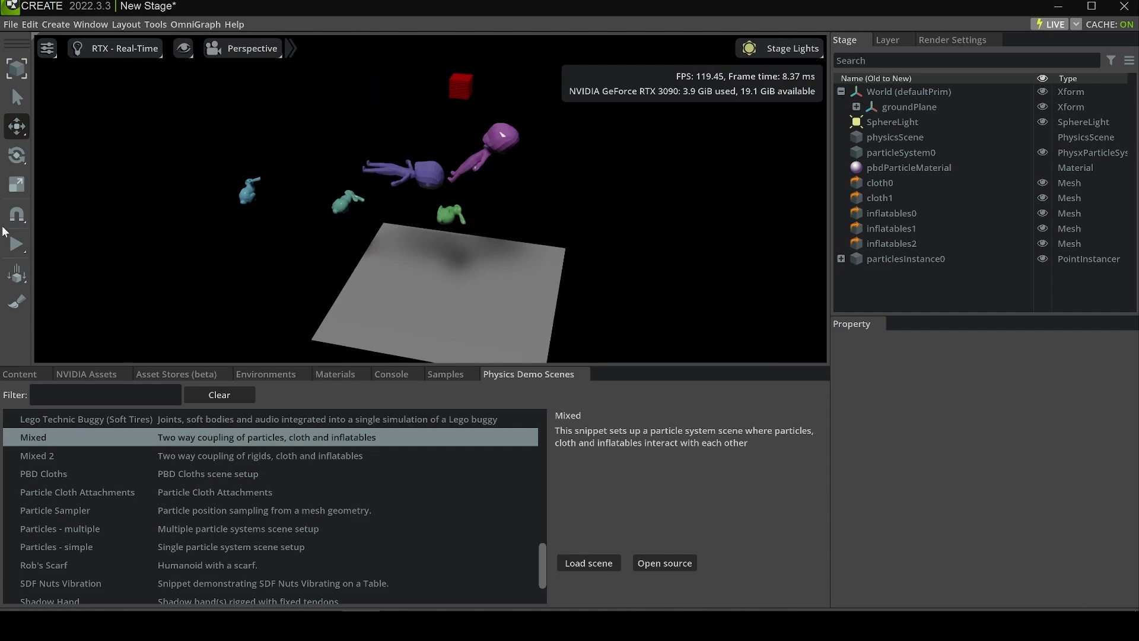
Start the Mixed simulation and drag the purple cloth figure down-left across the ground.
{"action": "left_click", "coordinate": [17, 244]}
{"action": "scroll", "coordinate": [402, 264], "scroll_direction": "up", "scroll_amount": 3}
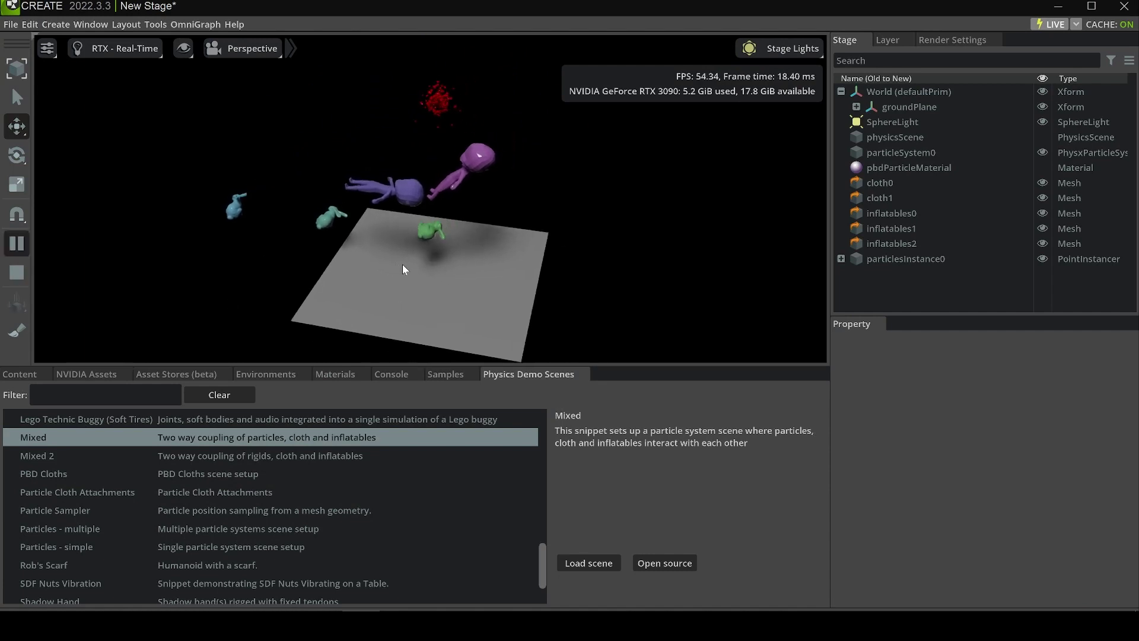
{"action": "left_click_drag", "start_coordinate": [402, 265], "coordinate": [362, 266], "text": "alt"}
{"action": "left_click_drag", "start_coordinate": [319, 244], "coordinate": [201, 288], "text": "shift"}
Zoom and center the view on the inflatable blobs, then stop and reset the simulation.
{"action": "scroll", "coordinate": [423, 285], "scroll_direction": "up", "scroll_amount": 2}
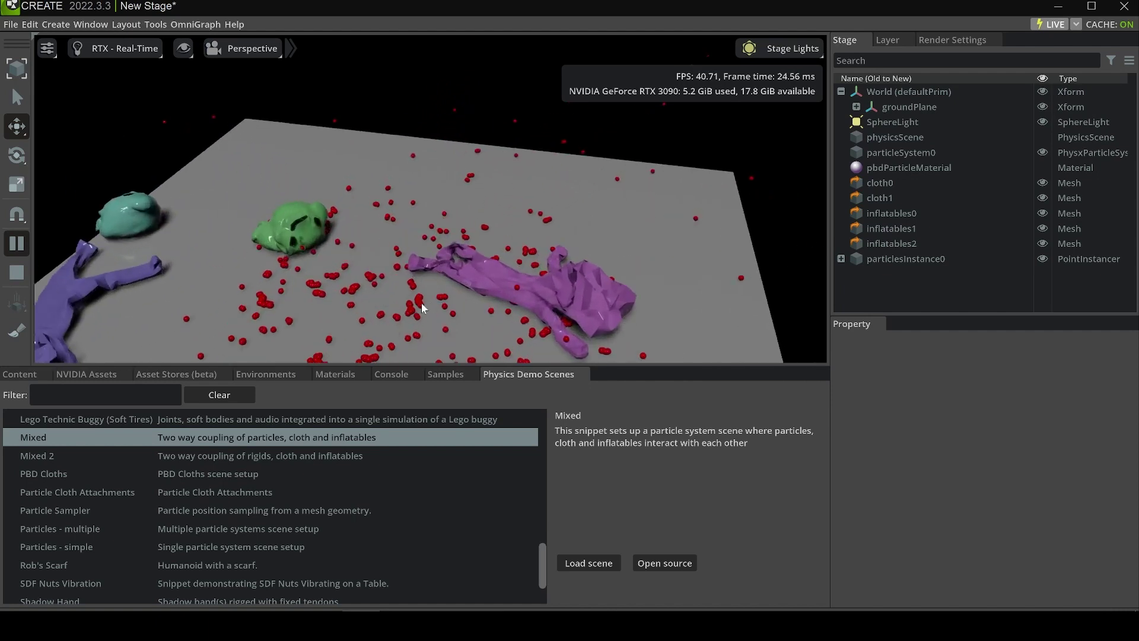
{"action": "scroll", "coordinate": [429, 263], "scroll_direction": "up", "scroll_amount": 3}
{"action": "scroll", "coordinate": [415, 296], "scroll_direction": "up", "scroll_amount": 3}
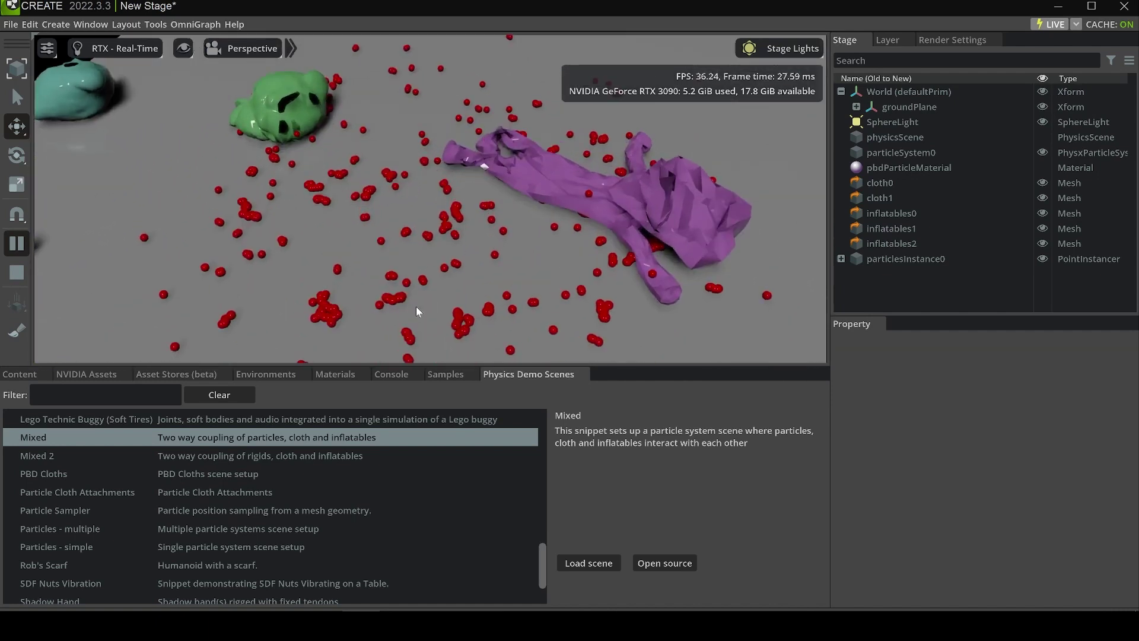
{"action": "scroll", "coordinate": [415, 318], "scroll_direction": "up", "scroll_amount": 2}
{"action": "scroll", "coordinate": [433, 315], "scroll_direction": "down", "scroll_amount": 2}
{"action": "scroll", "coordinate": [303, 259], "scroll_direction": "down", "scroll_amount": 2}
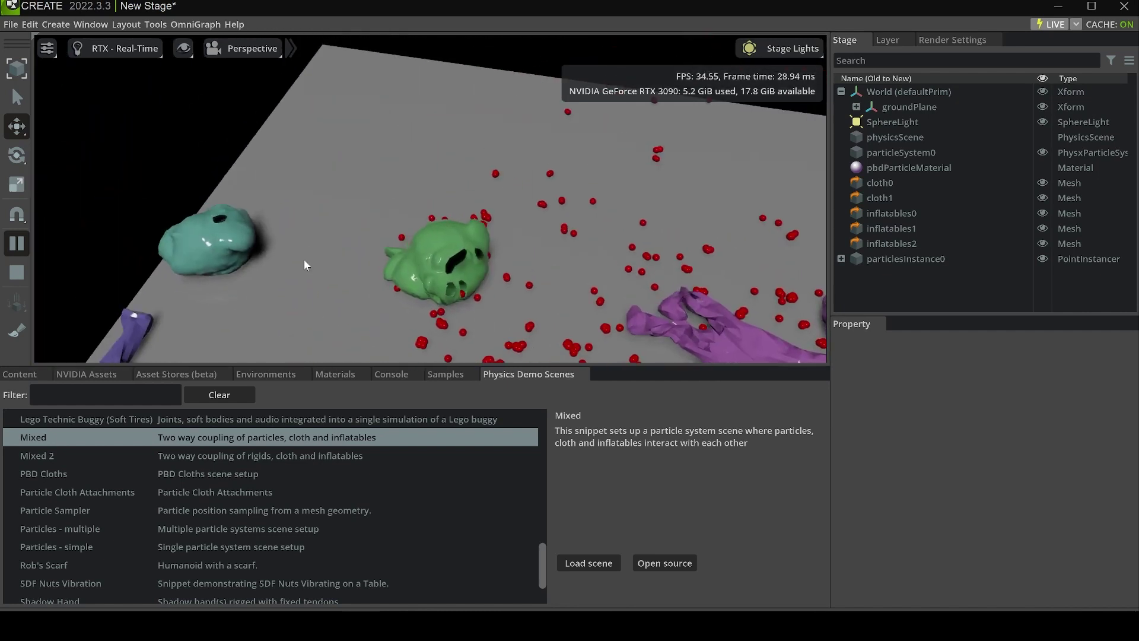
{"action": "mouse_move", "coordinate": [303, 259]}
{"action": "left_mouse_down", "text": "alt"}
{"action": "mouse_move", "coordinate": [512, 247]}
{"action": "mouse_move", "coordinate": [404, 241]}
{"action": "mouse_move", "coordinate": [508, 161]}
{"action": "mouse_move", "coordinate": [674, 233]}
{"action": "mouse_move", "coordinate": [592, 226]}
{"action": "mouse_move", "coordinate": [509, 142]}
{"action": "mouse_move", "coordinate": [290, 254]}
{"action": "left_mouse_up", "text": "alt"}
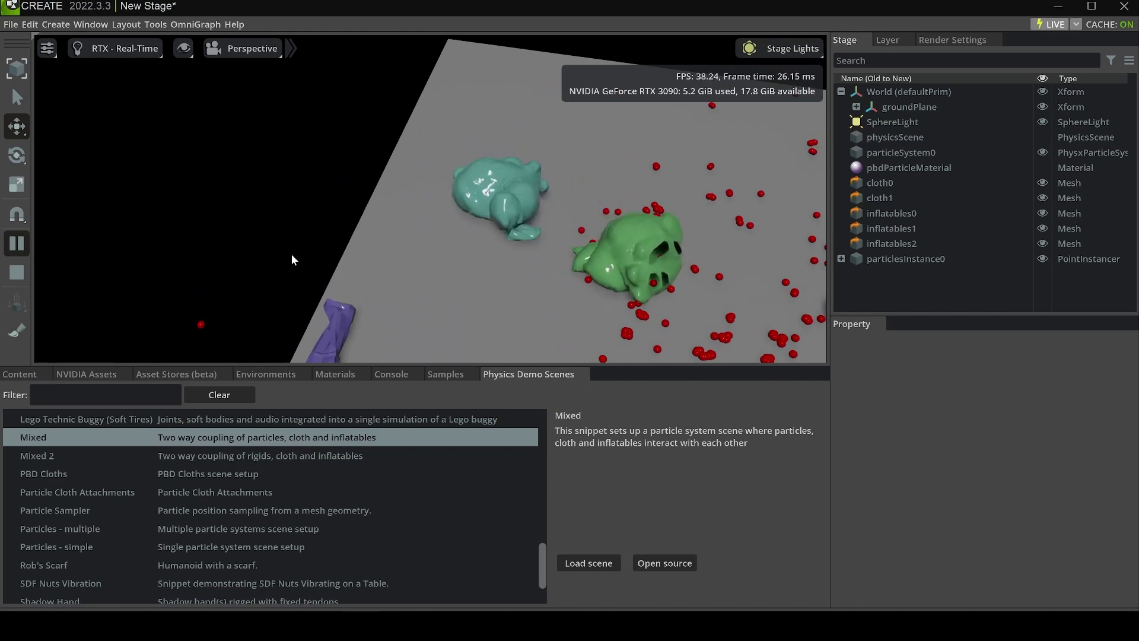
{"action": "left_click", "coordinate": [16, 272]}
{"action": "scroll", "coordinate": [432, 516], "scroll_direction": "down", "scroll_amount": 2}
{"action": "scroll", "coordinate": [432, 514], "scroll_direction": "up", "scroll_amount": 10}
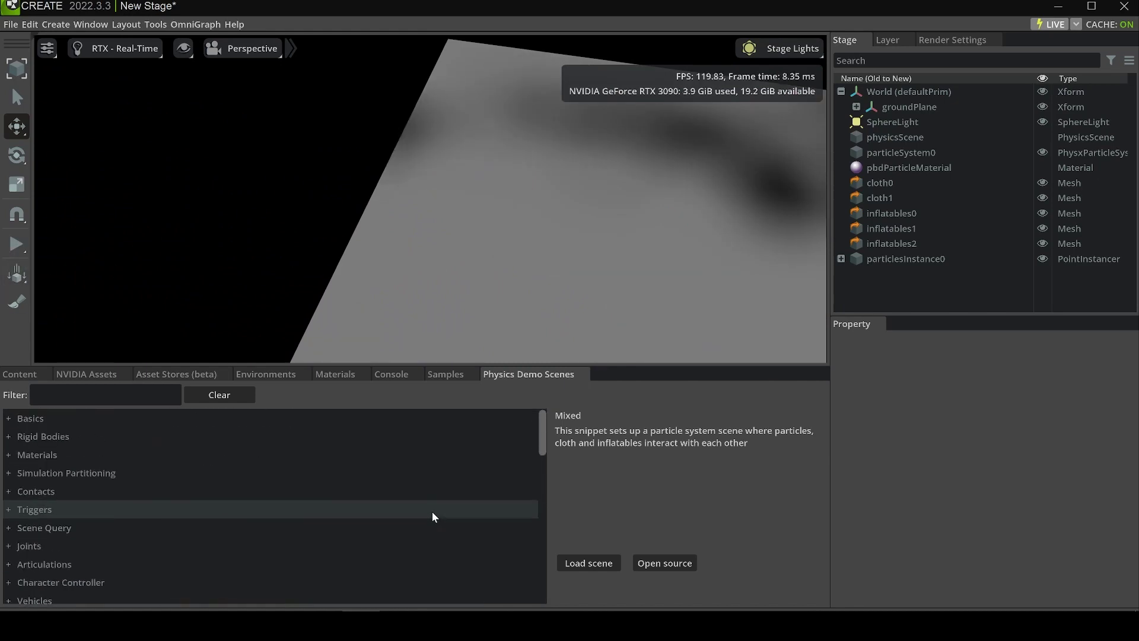